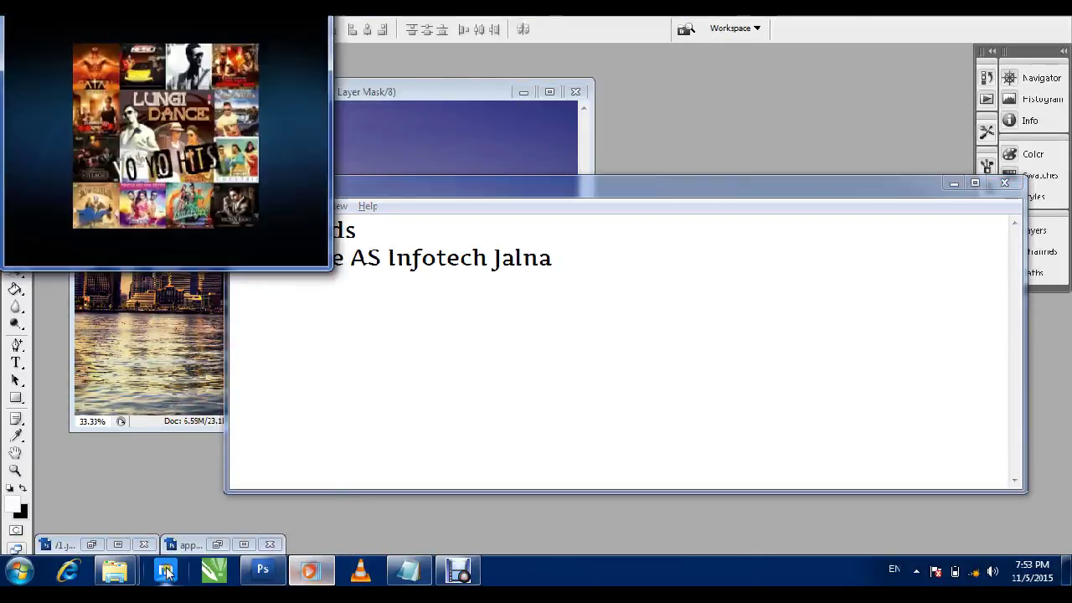
- Play the Angreji Beat song from the Yo Yo Hits music folder
click(118, 536)
mouse_move(115, 571)
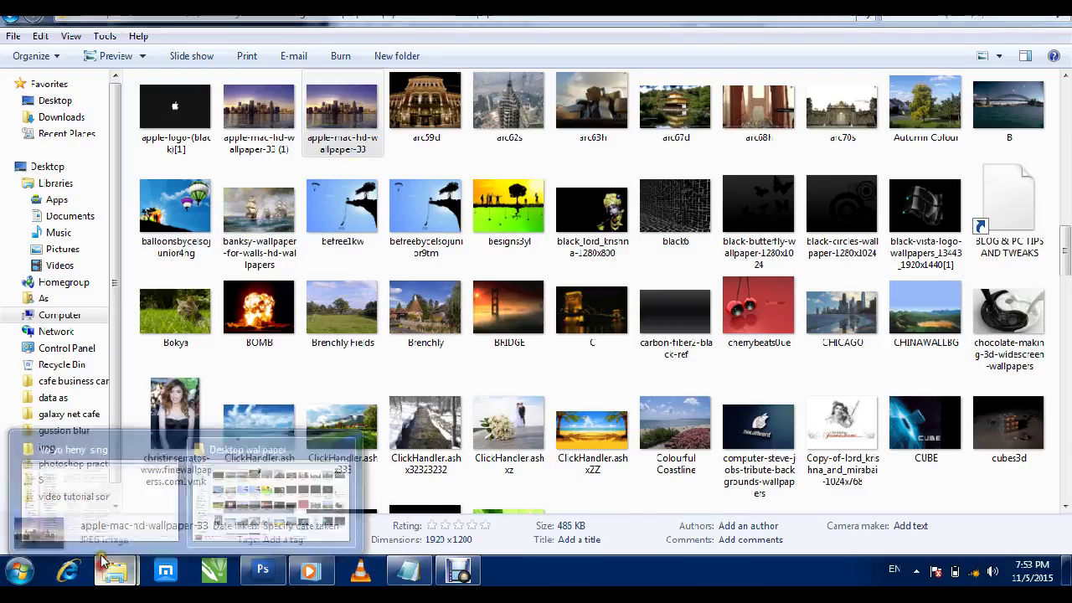
click(260, 494)
double_click(165, 199)
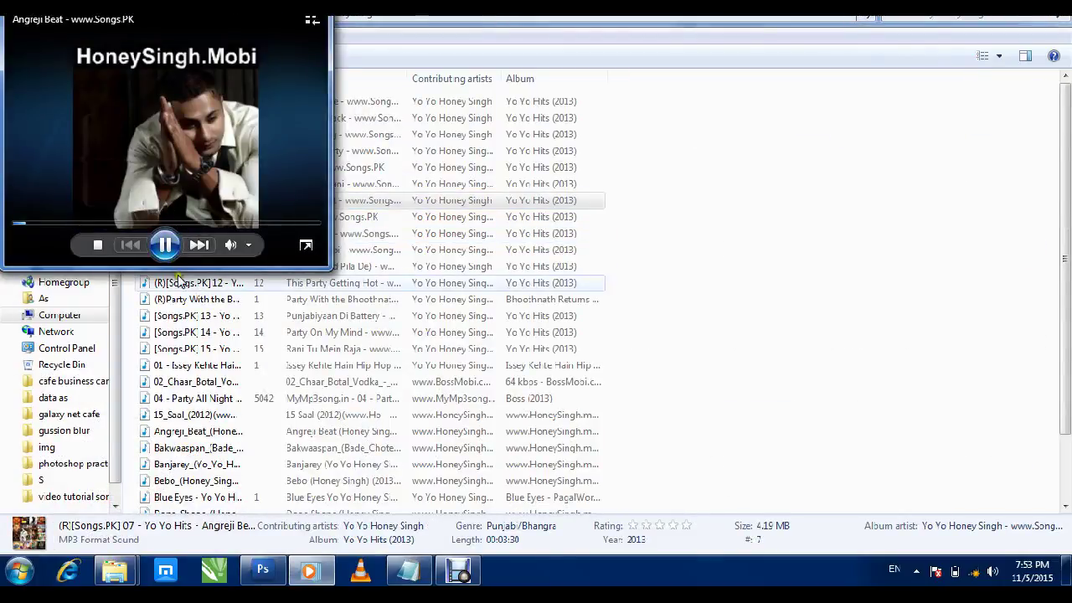
- Minimize Explorer so the Notepad welcome note shows over Photoshop
click(411, 571)
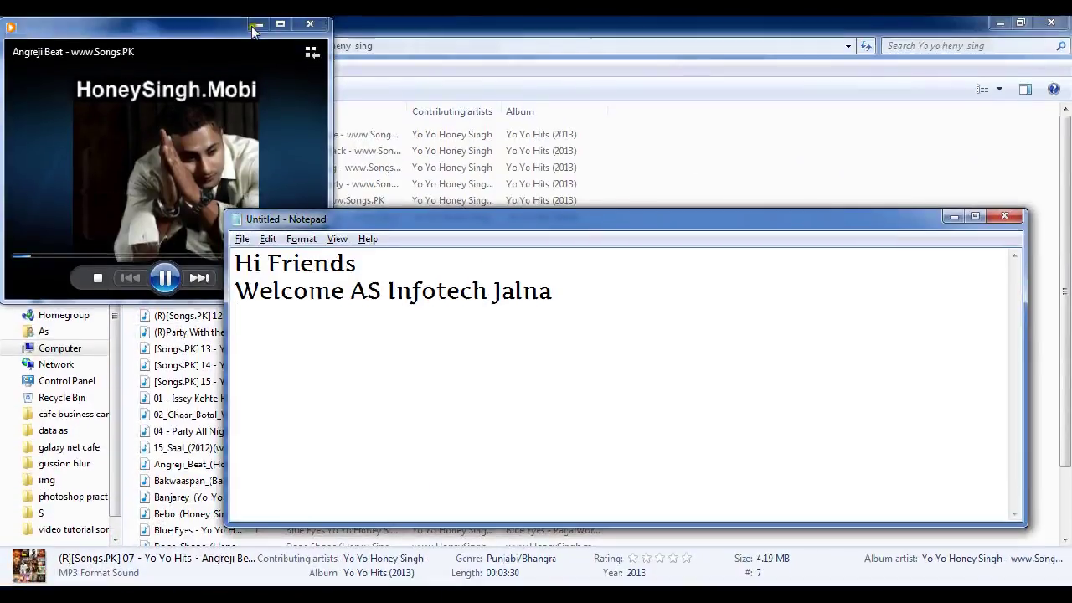
click(256, 25)
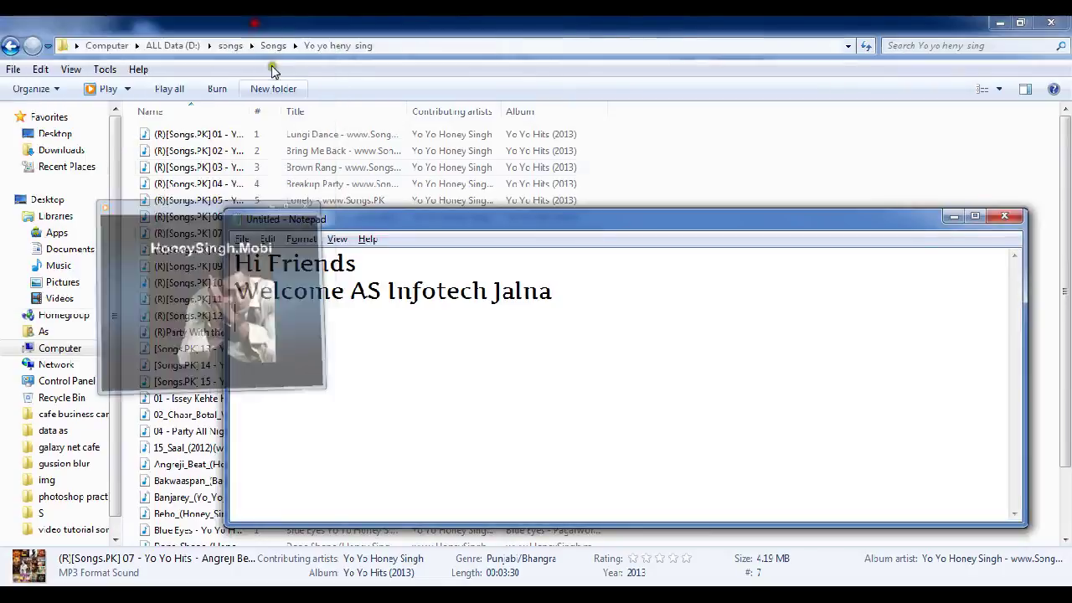
drag(365, 265, 265, 265)
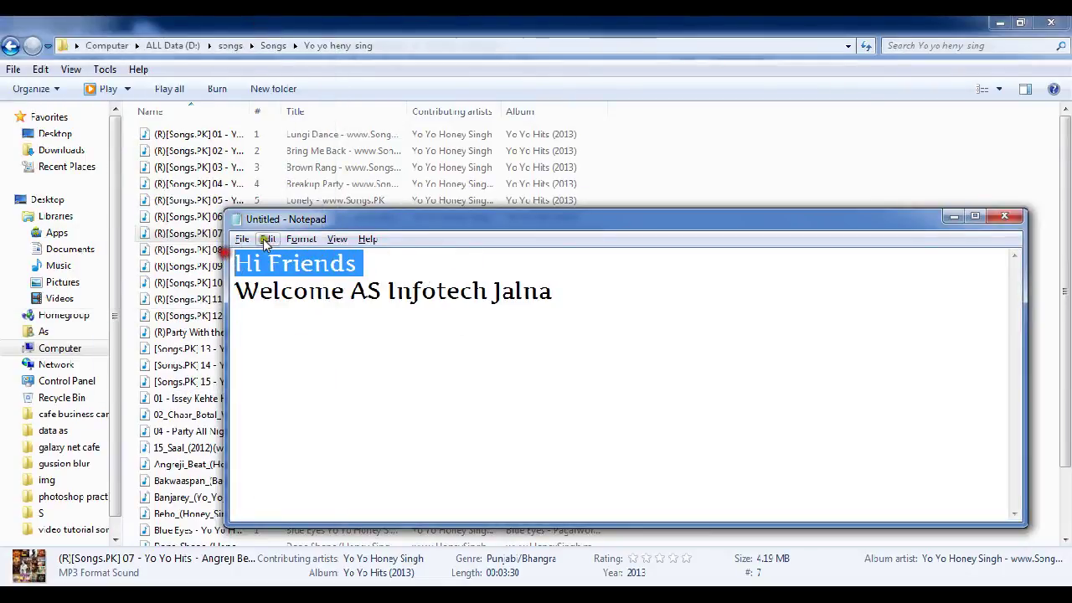
click(1000, 23)
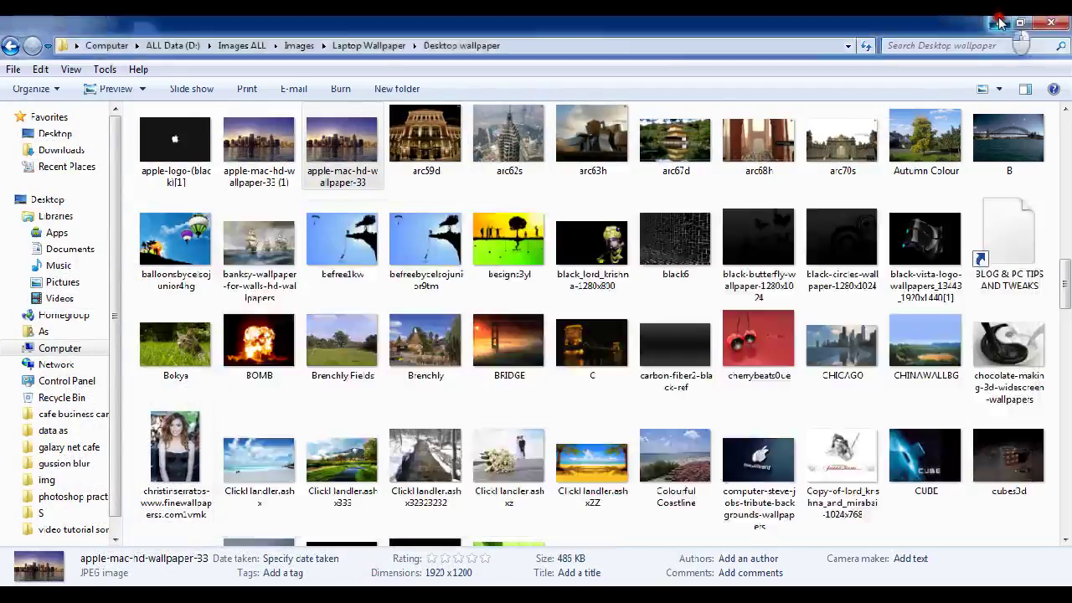
click(1000, 22)
- Add Photoshop mask lesson lines, steps '1) open ph' and '2) open 2 img', and 'see the video' under the welcome
click(368, 263)
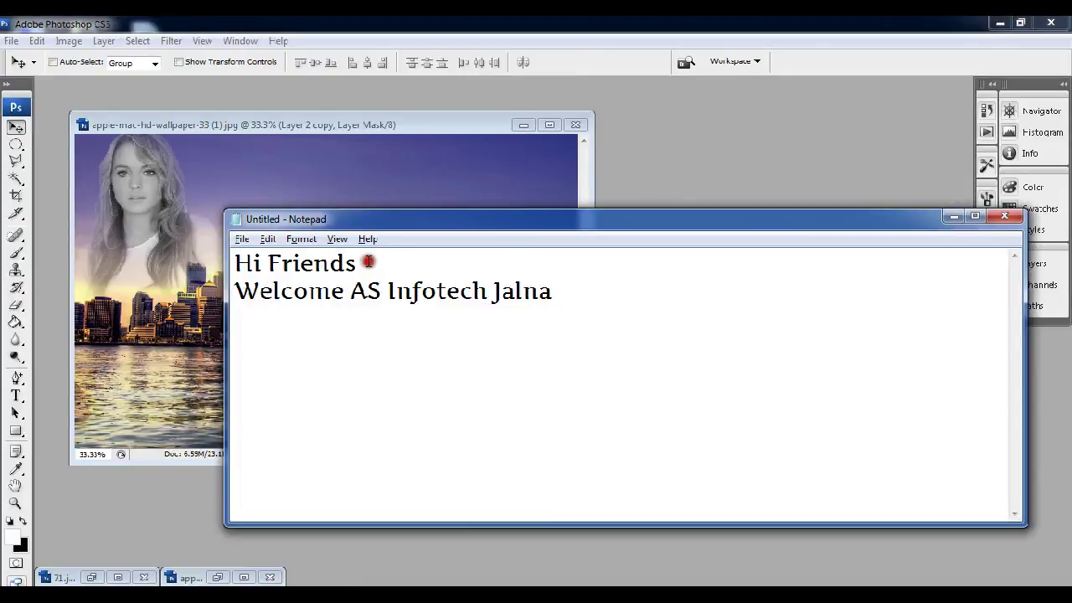
drag(236, 290, 558, 289)
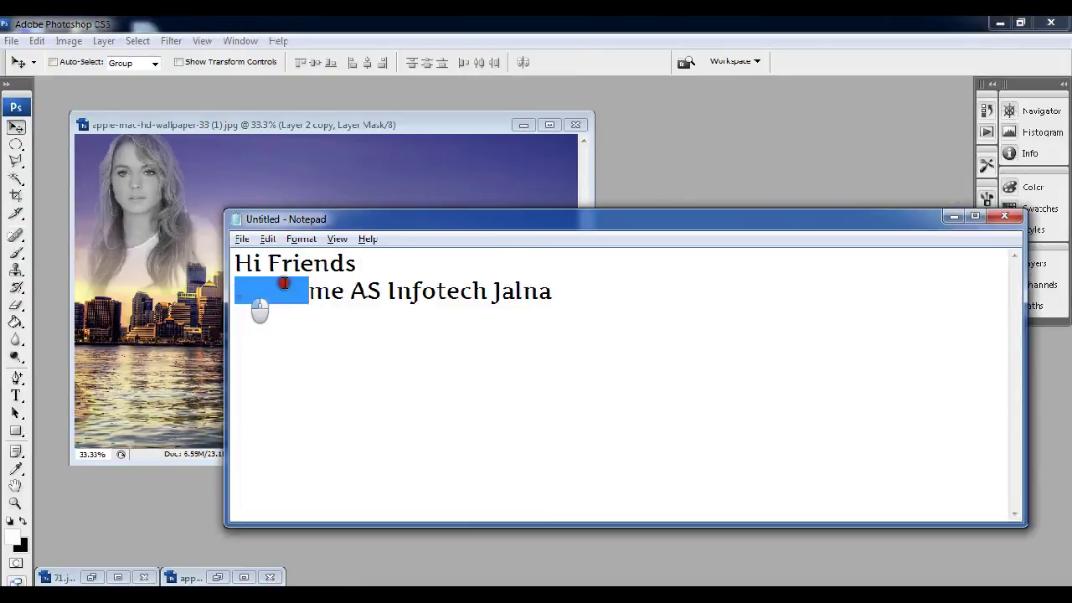
click(561, 289)
key(Return)
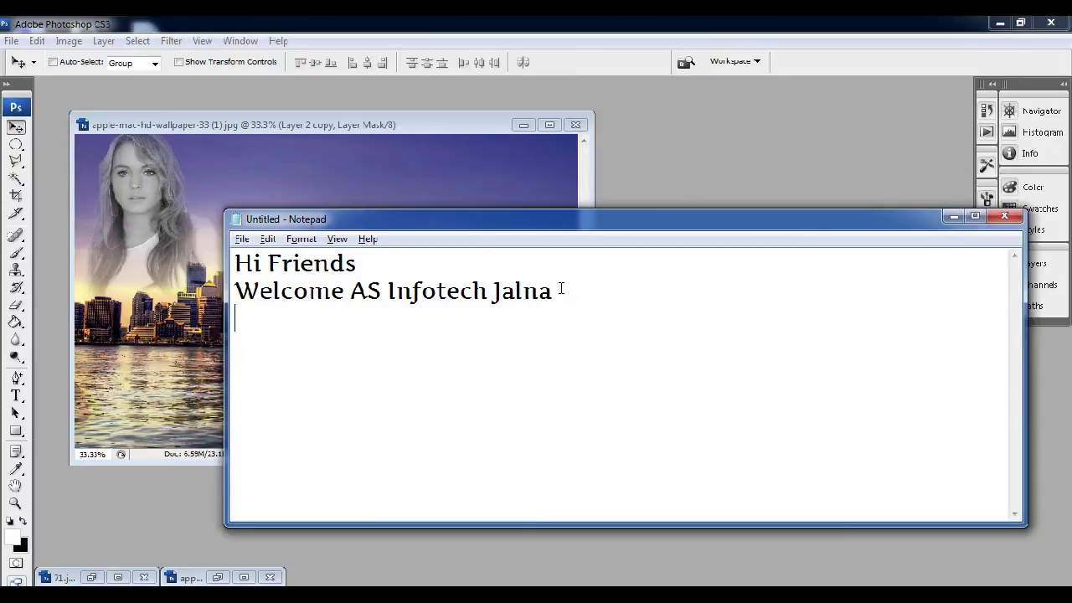
text(today )
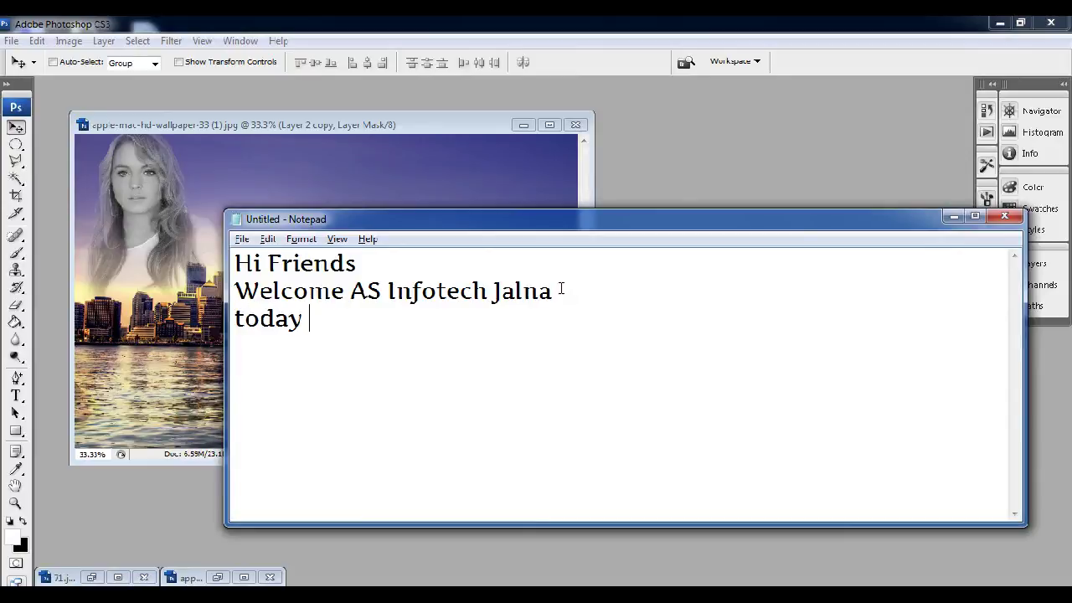
text(learn)
text(imple )
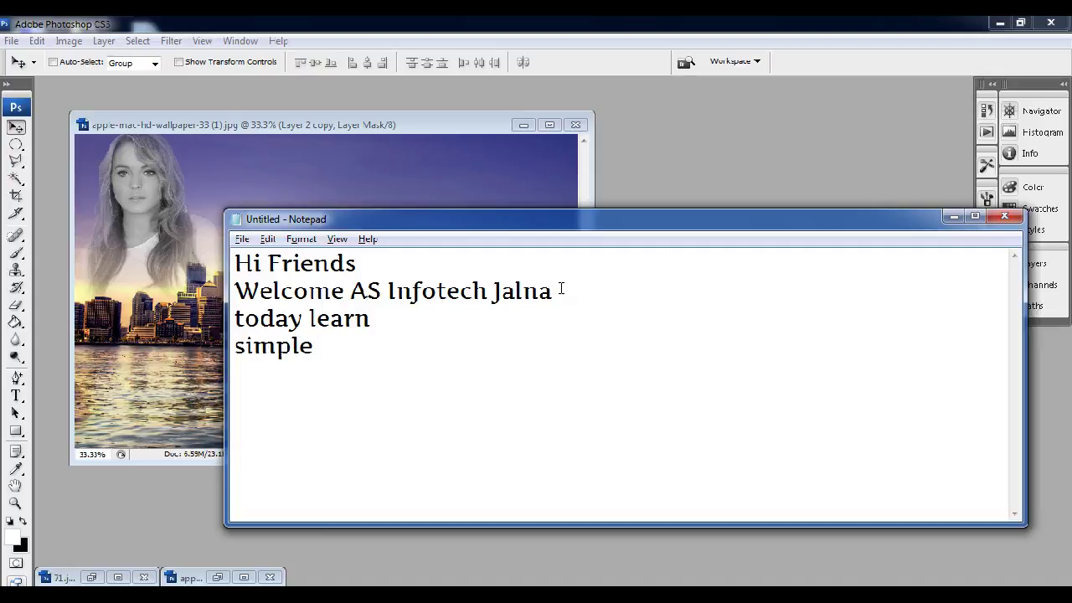
text(how to use ma)
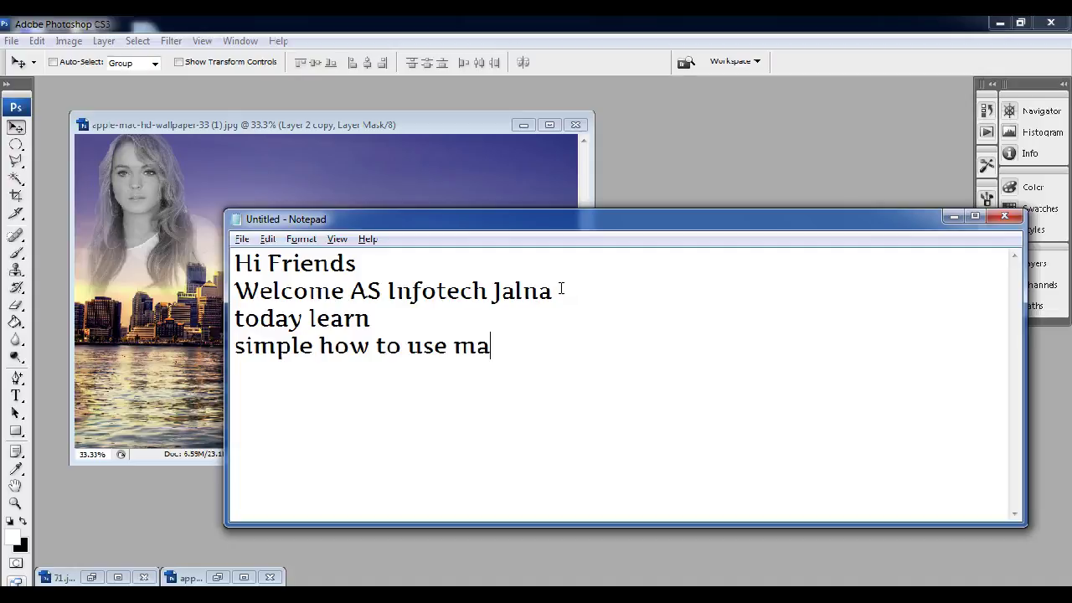
text(sk in p)
text(hotoshop )
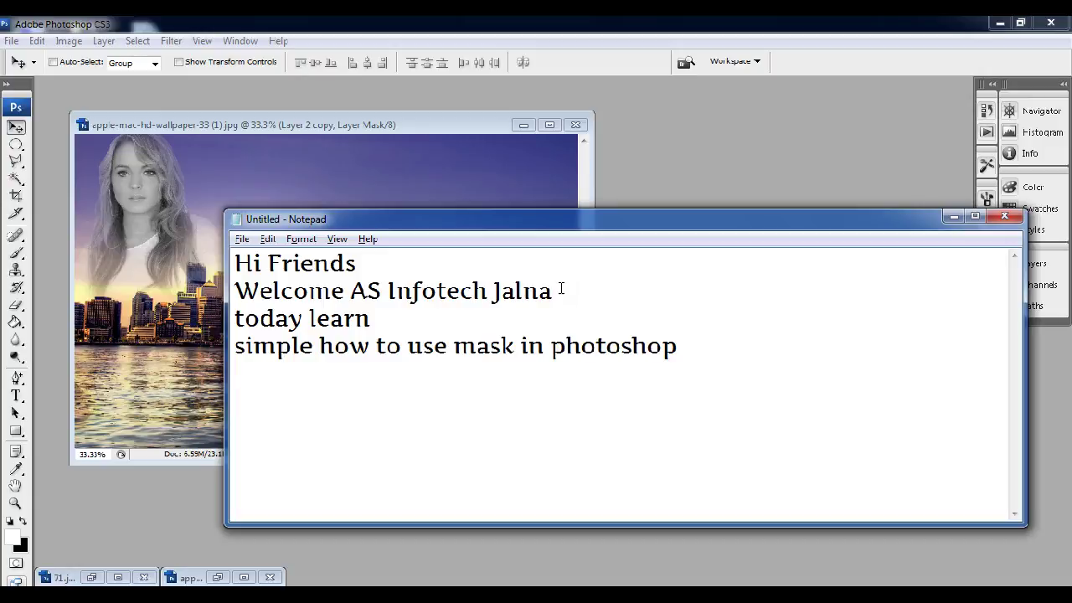
text(mp)
text(le step)
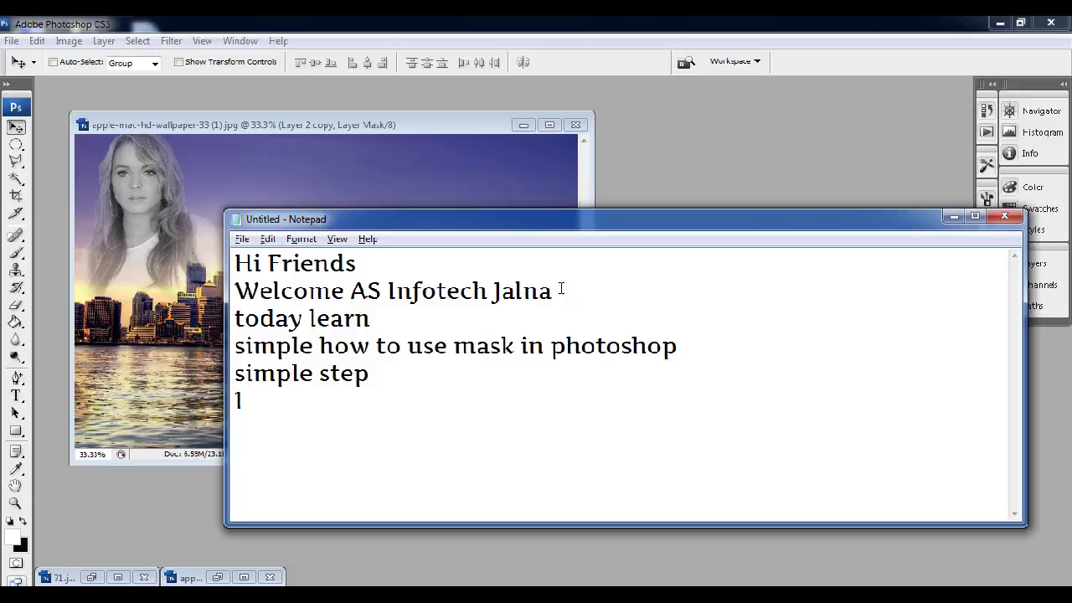
text(open ph)
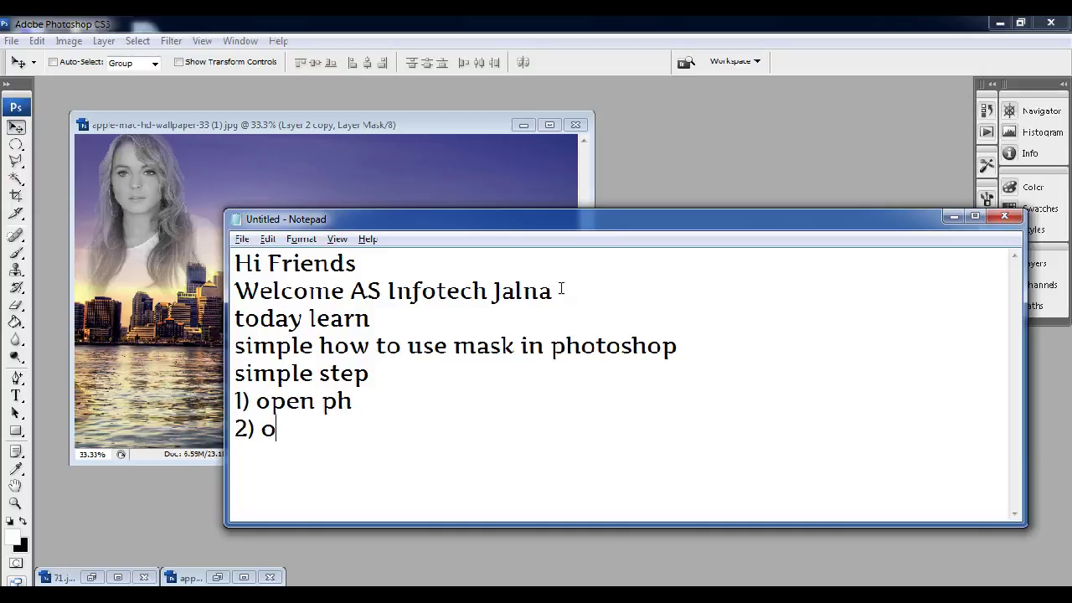
text(pen 2 i)
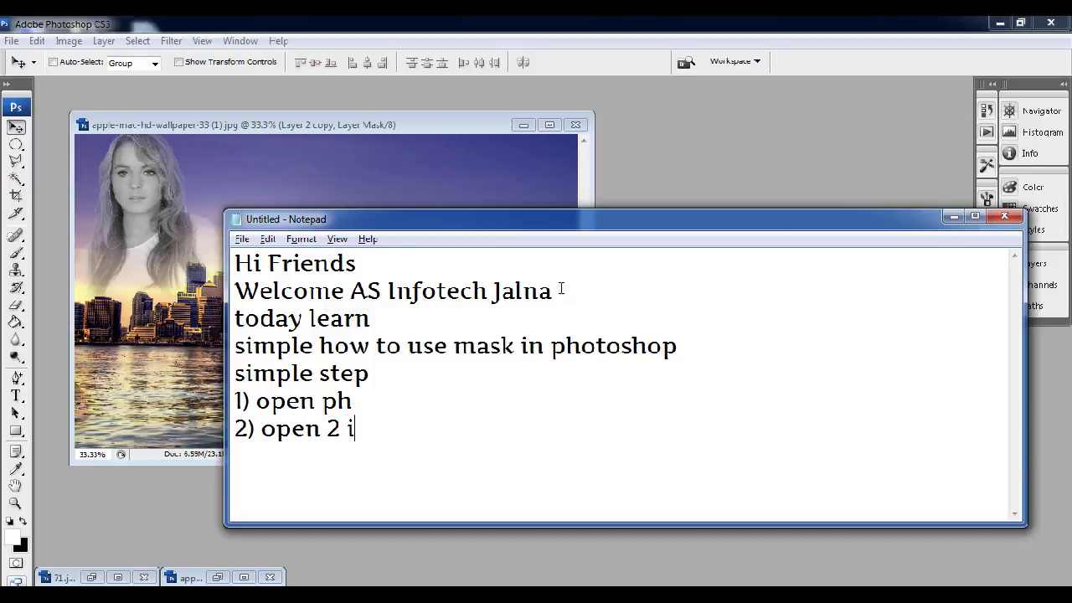
text(mg)
text(ee the video)
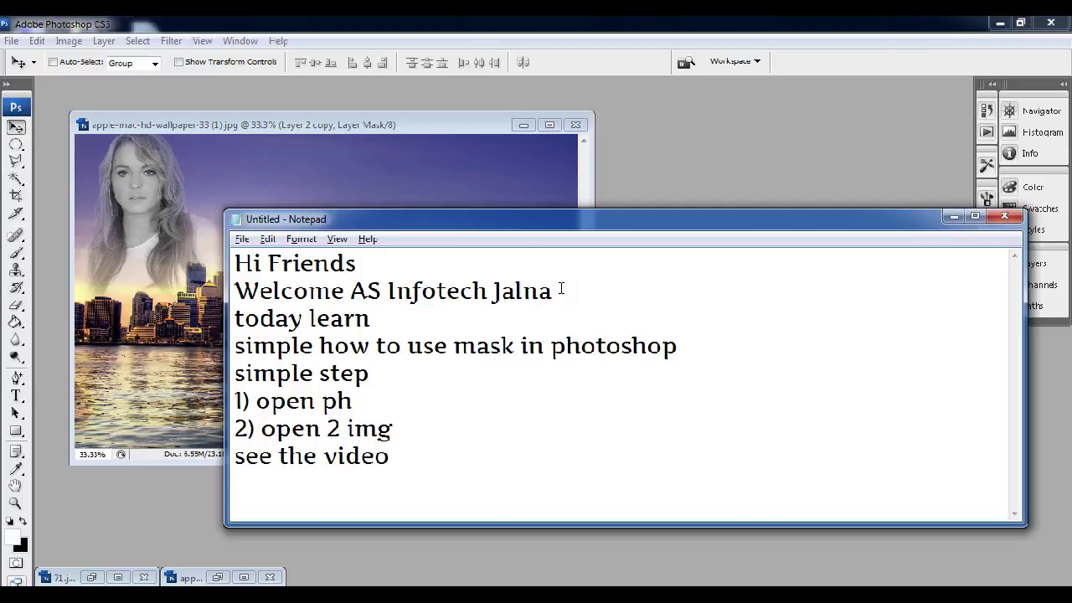
- Show the skyline composite's layers, then minimize the composite window
click(411, 120)
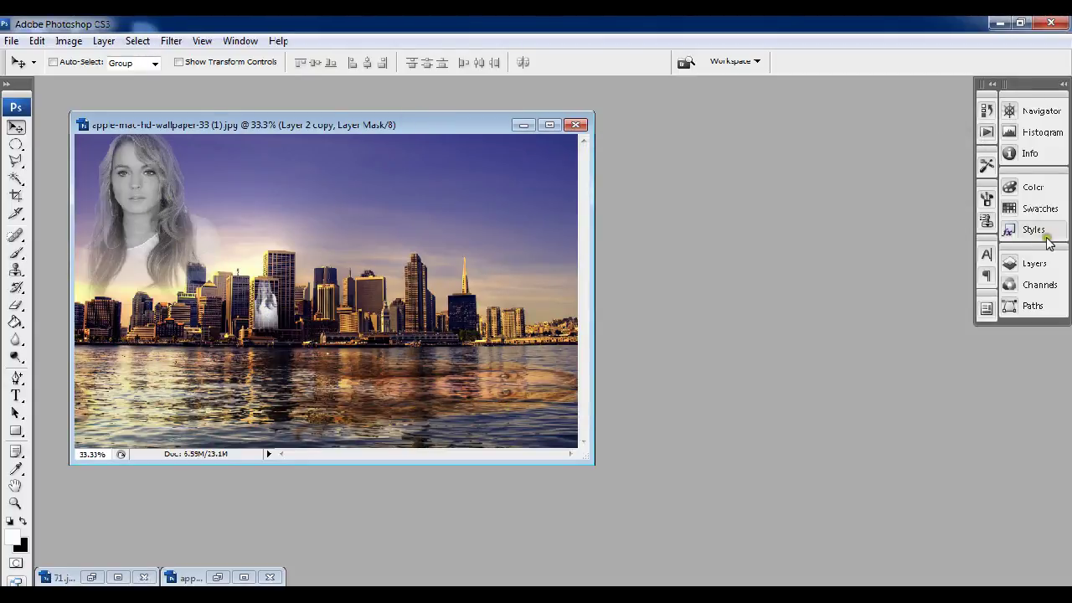
click(1035, 263)
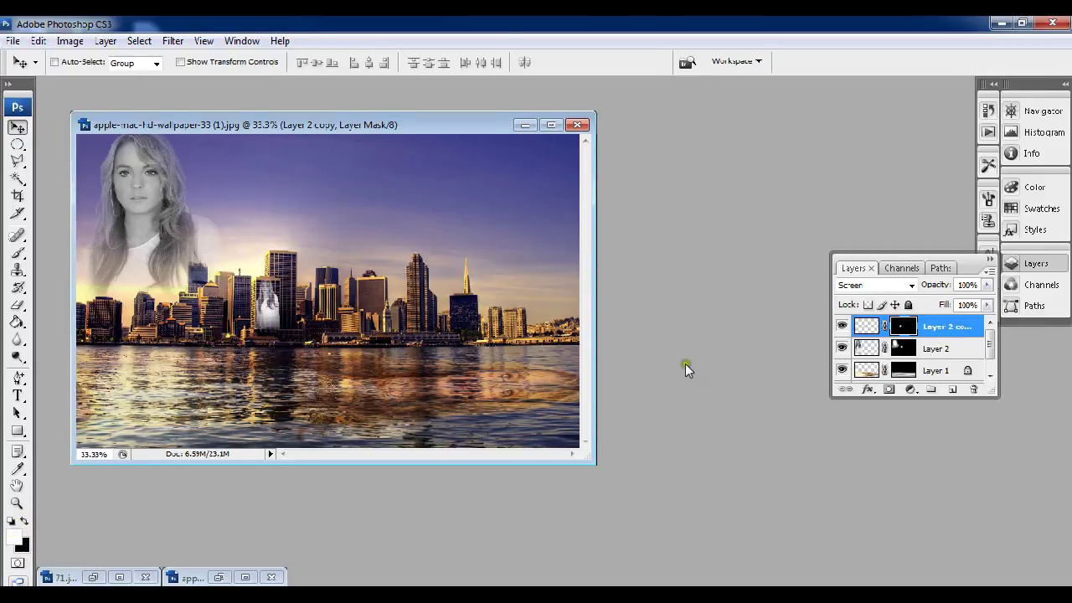
click(522, 124)
- Add the closing line 'lets start this video' to the notes and return to Photoshop
click(409, 572)
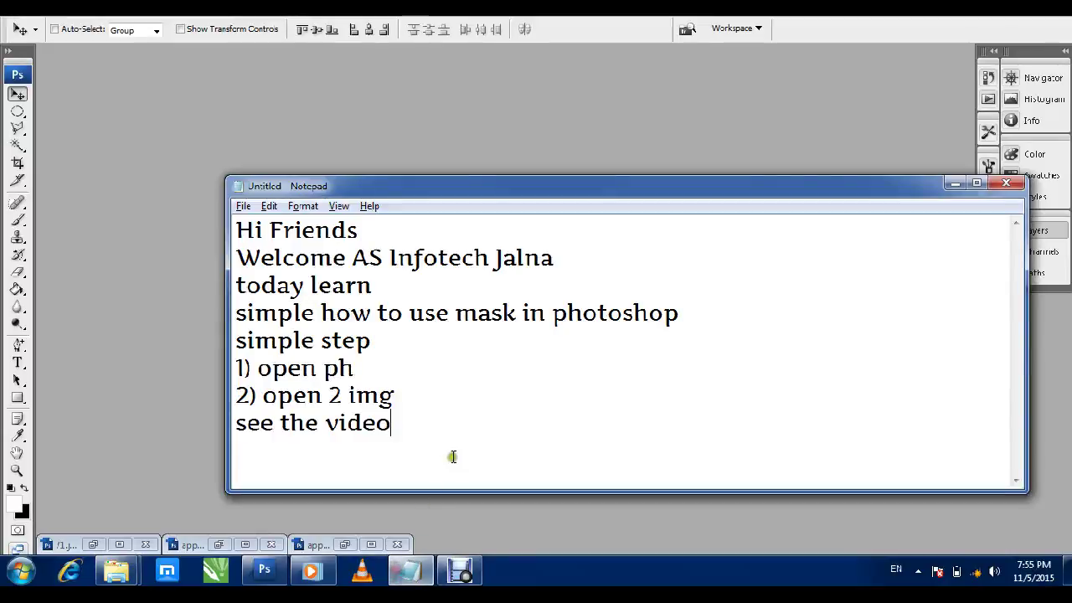
key(Return)
text(1)
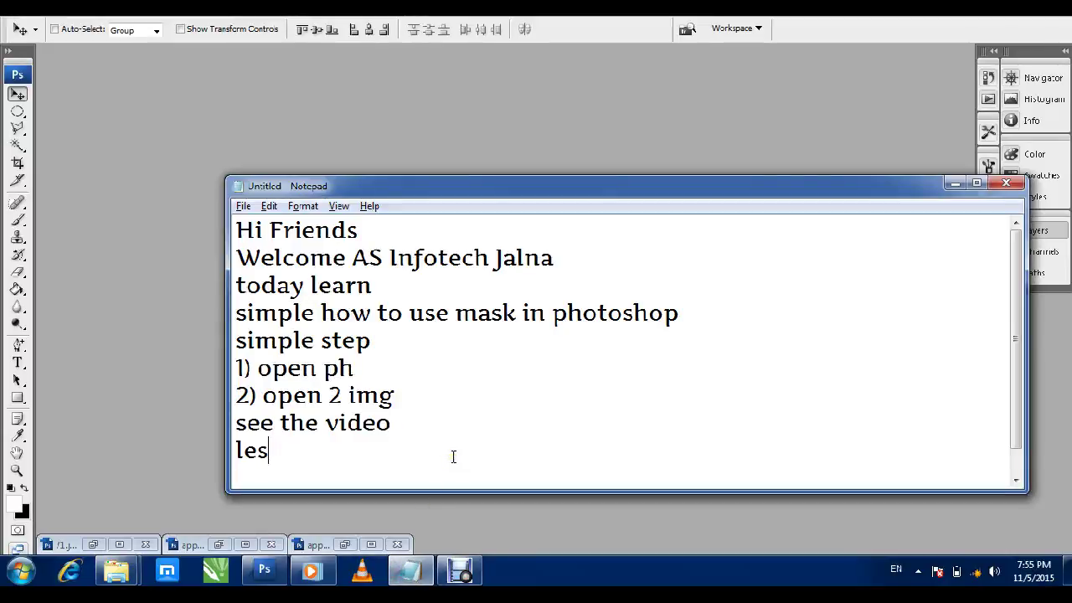
text(art)
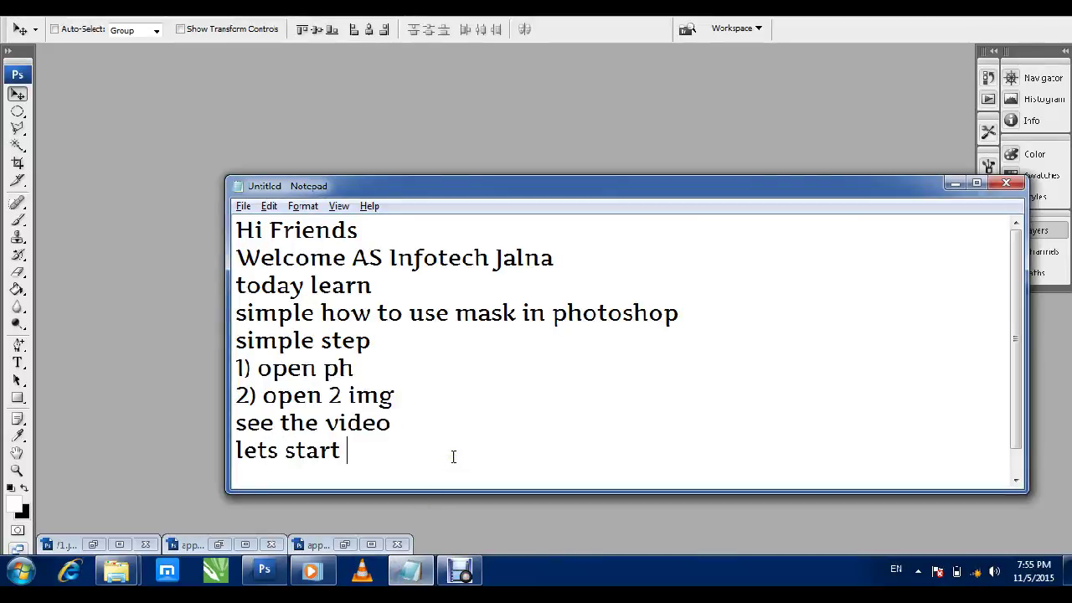
text(this video)
key(Return)
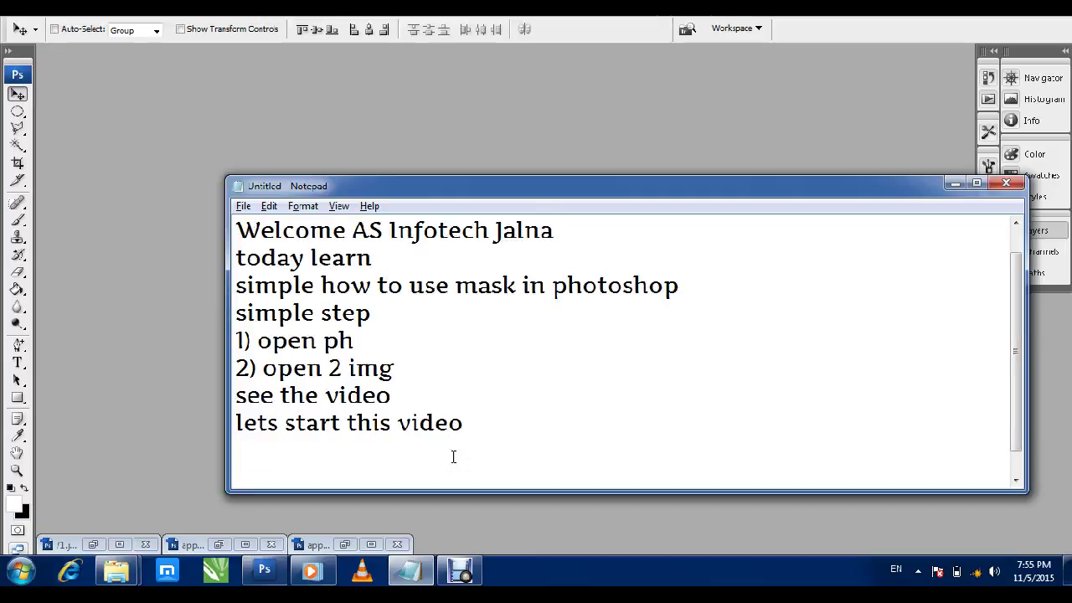
key(alt+Tab)
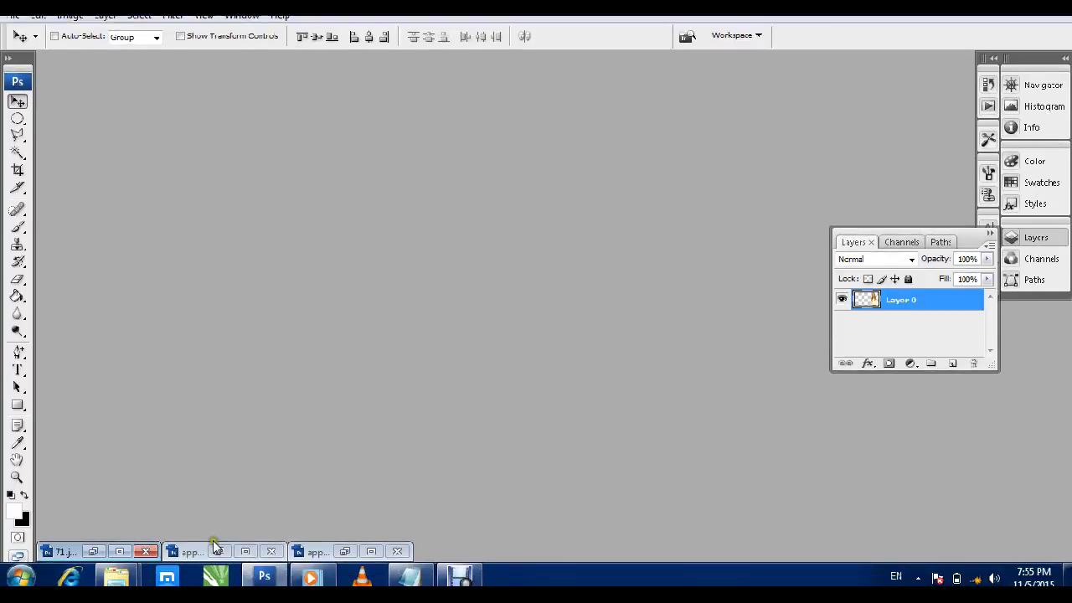
- Restore and arrange the skyline and 71.jpg windows, then drag the woman onto the skyline as Layer 1
click(216, 552)
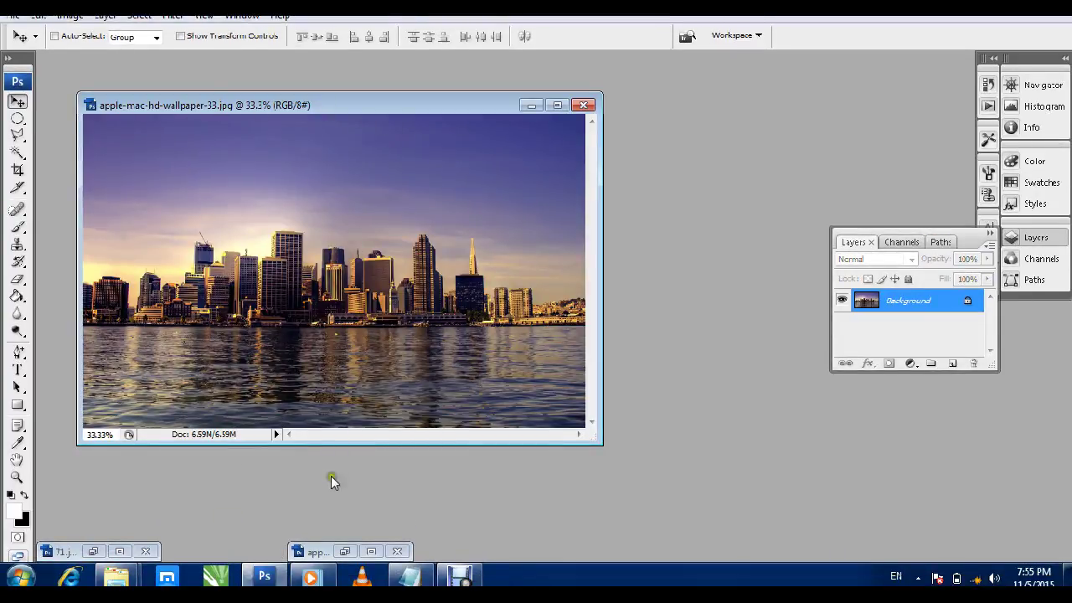
click(93, 551)
drag(624, 222, 621, 85)
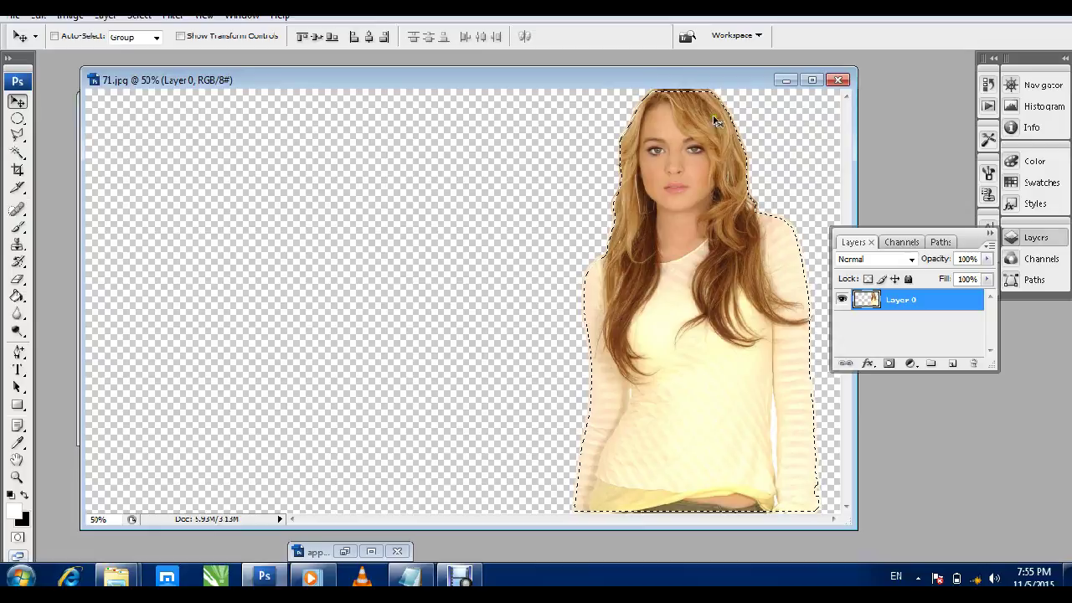
drag(709, 79, 743, 207)
click(443, 105)
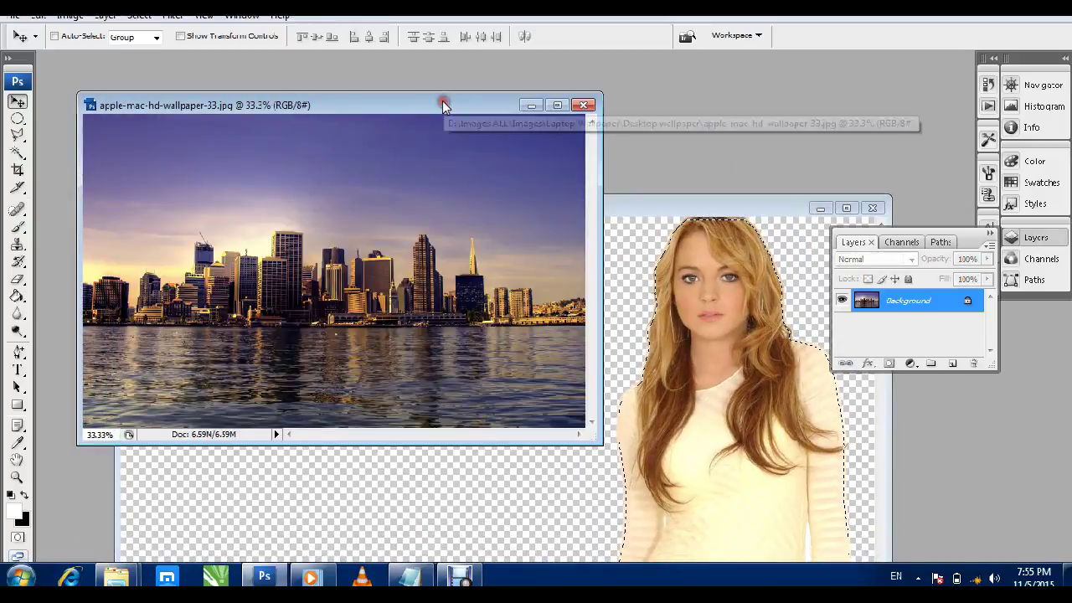
drag(597, 437, 628, 497)
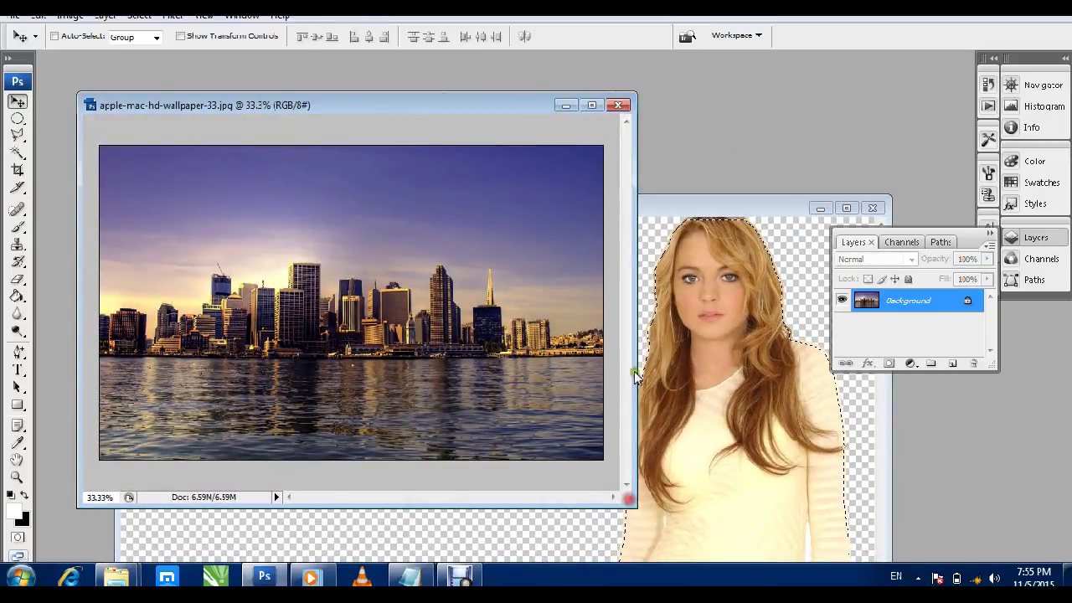
mouse_move(703, 299)
mouse_down()
mouse_move(252, 151)
mouse_move(268, 295)
mouse_up()
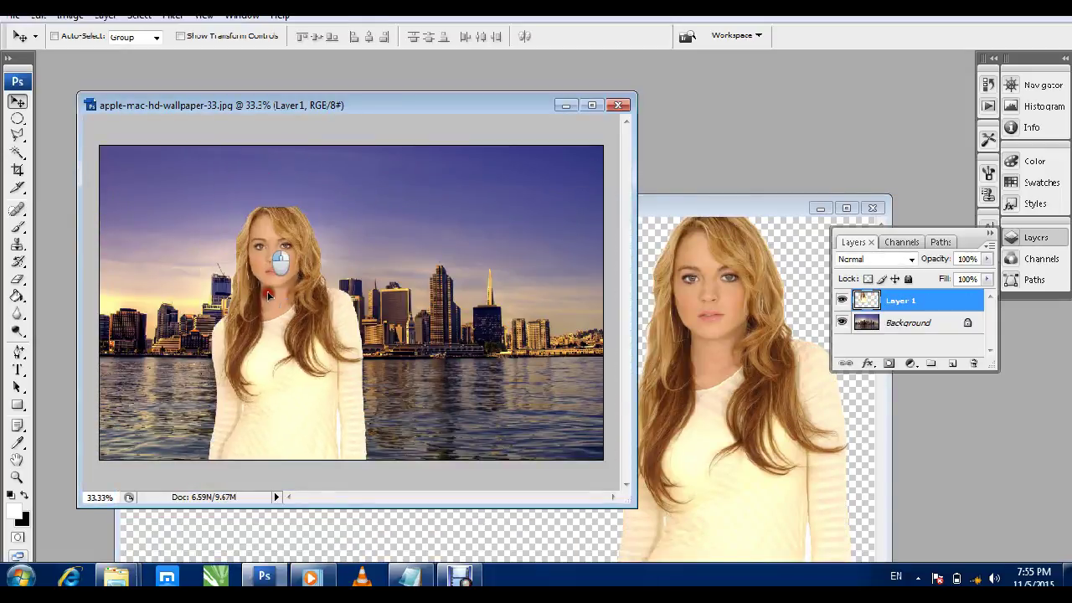
- Move the woman layer up and right over the skyline
key(ctrl+t)
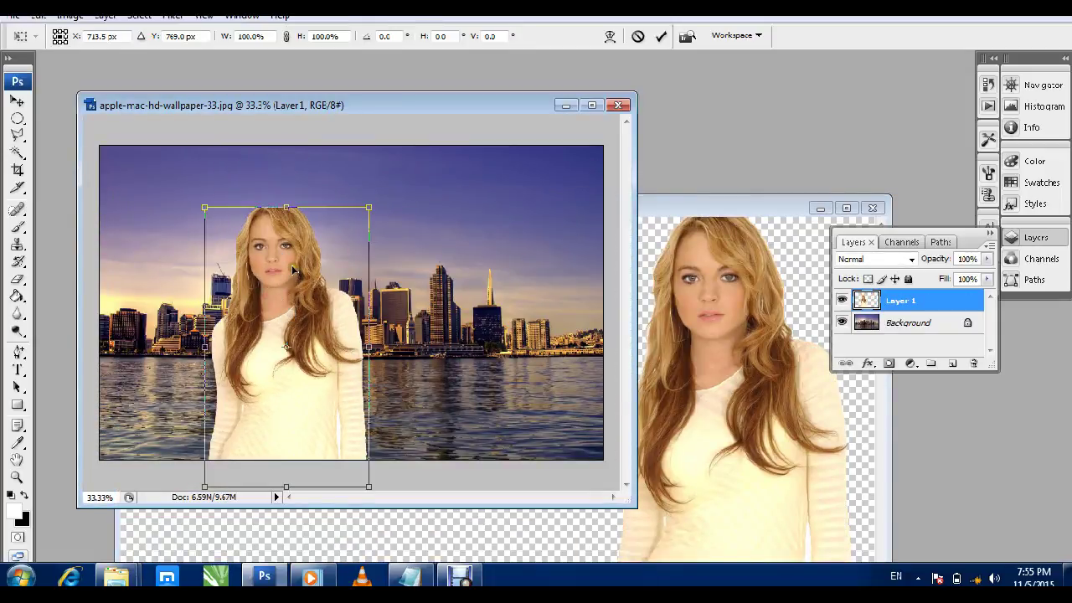
key(Return)
drag(280, 300, 358, 327)
- Free-transform the woman: rotate 90°, squash to about 71%, stretch her across the bottom water
click(38, 40)
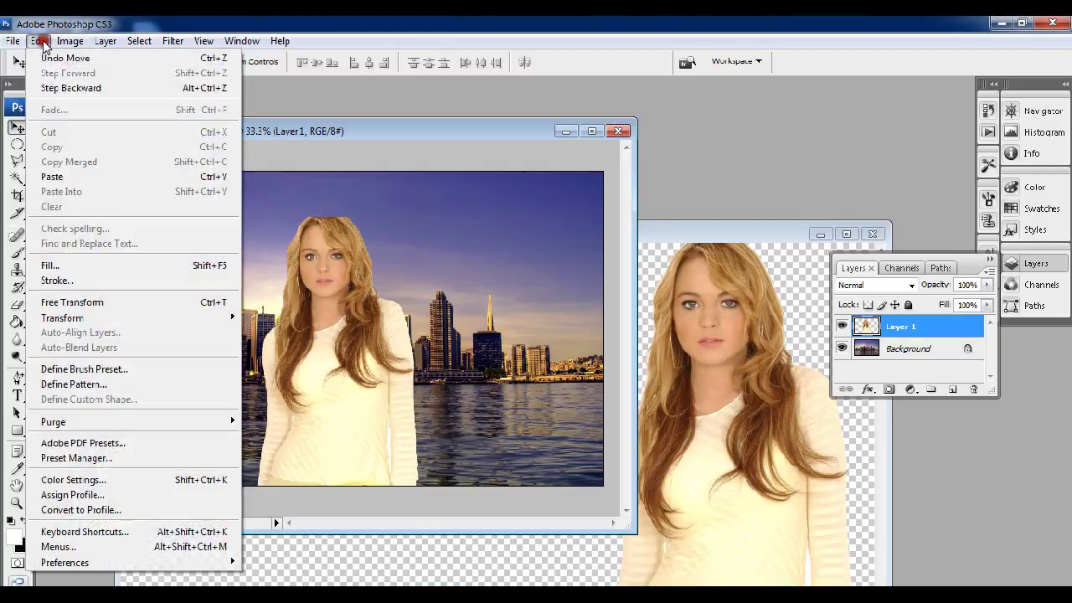
click(72, 302)
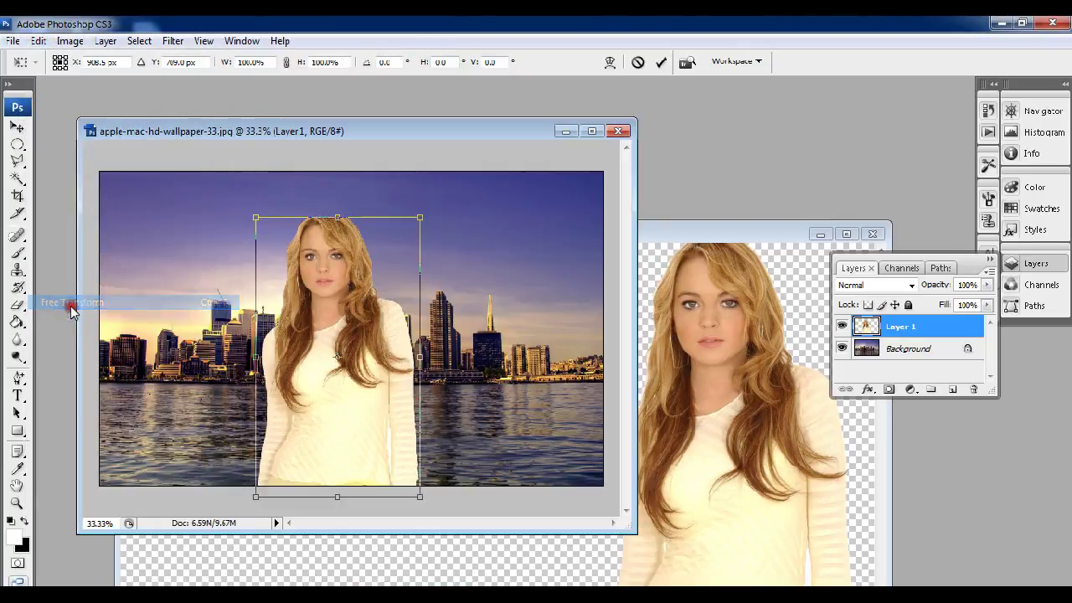
drag(368, 303, 358, 275)
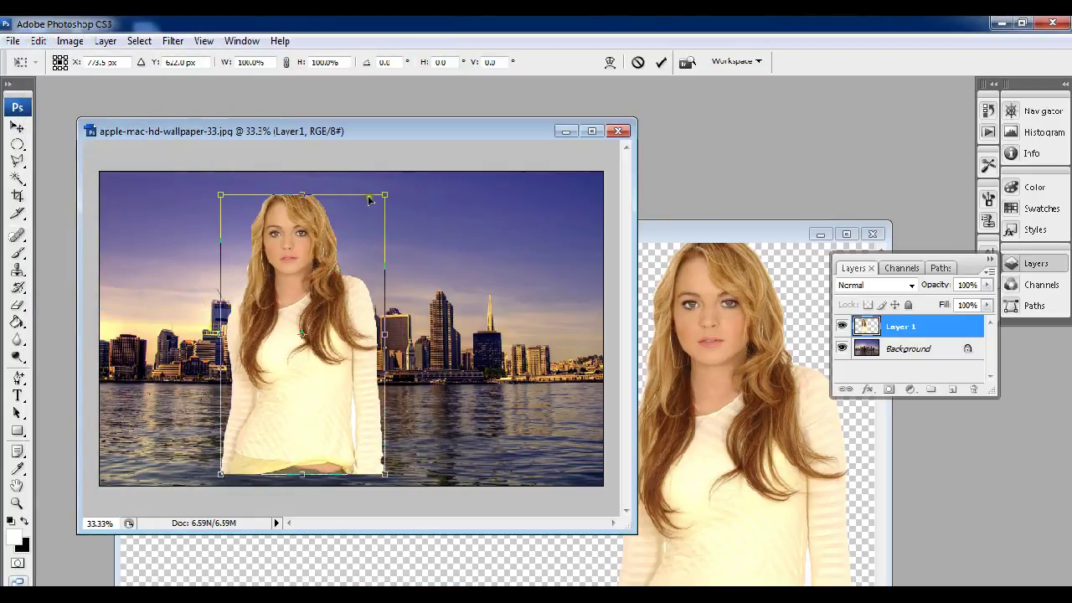
mouse_move(426, 196)
mouse_down()
mouse_move(488, 409)
mouse_move(467, 454)
mouse_up()
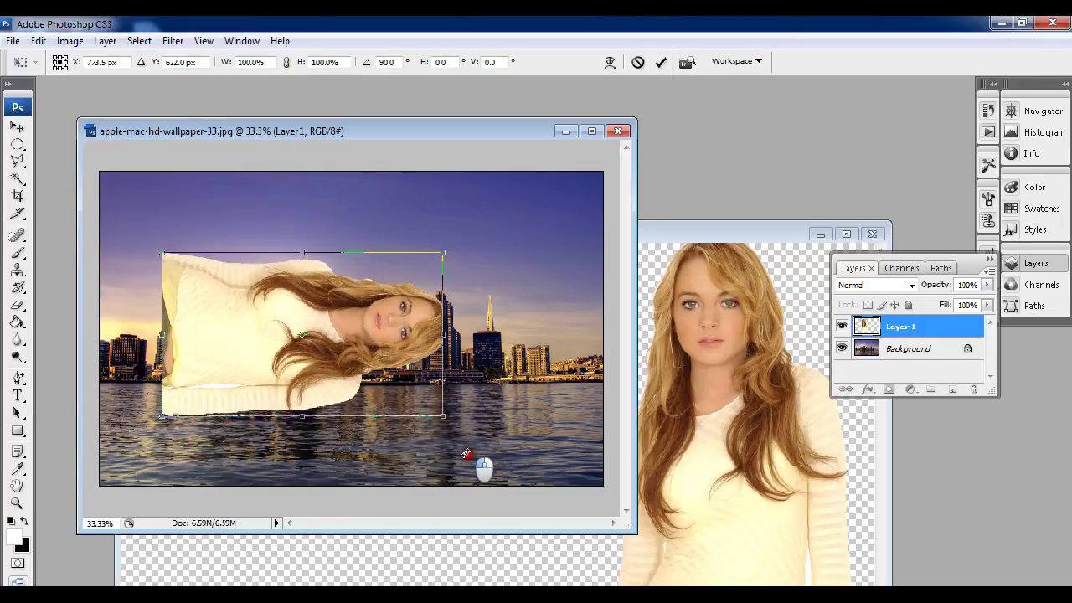
drag(398, 322, 368, 413)
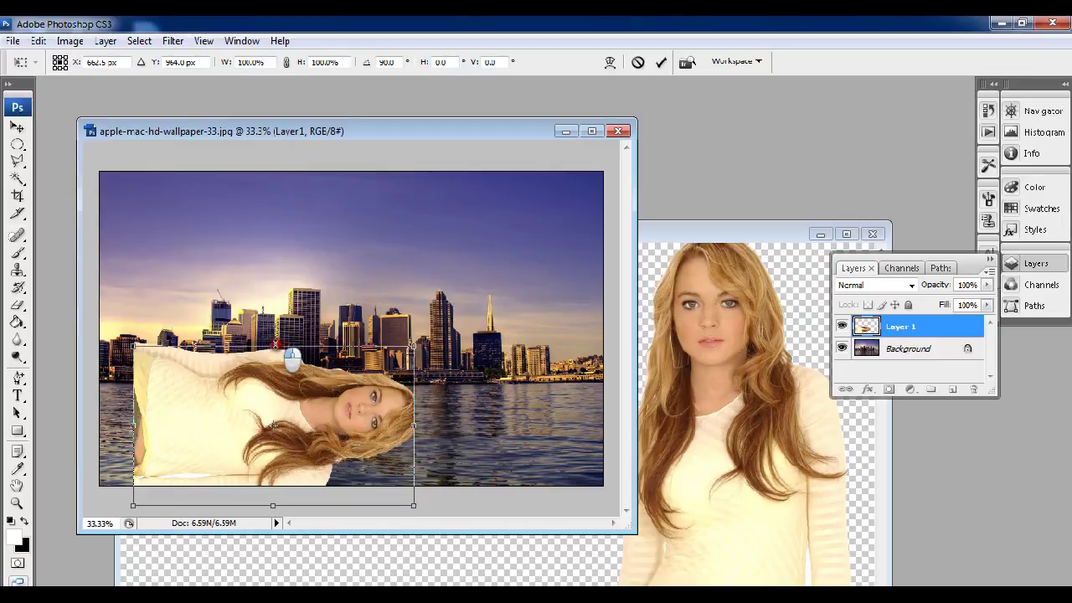
drag(273, 343, 276, 390)
drag(277, 447, 243, 426)
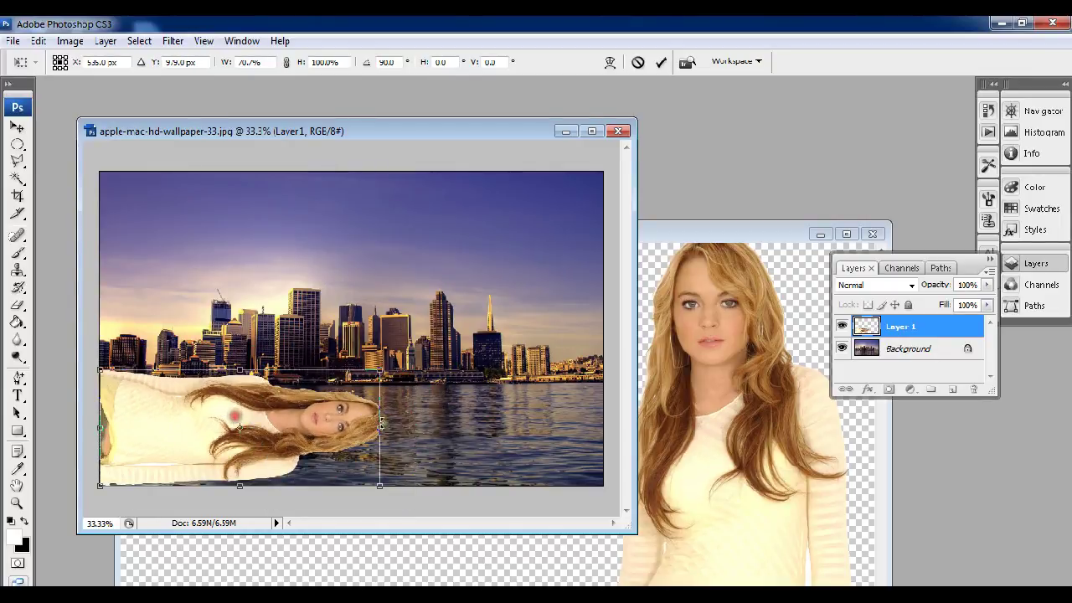
drag(381, 427, 605, 427)
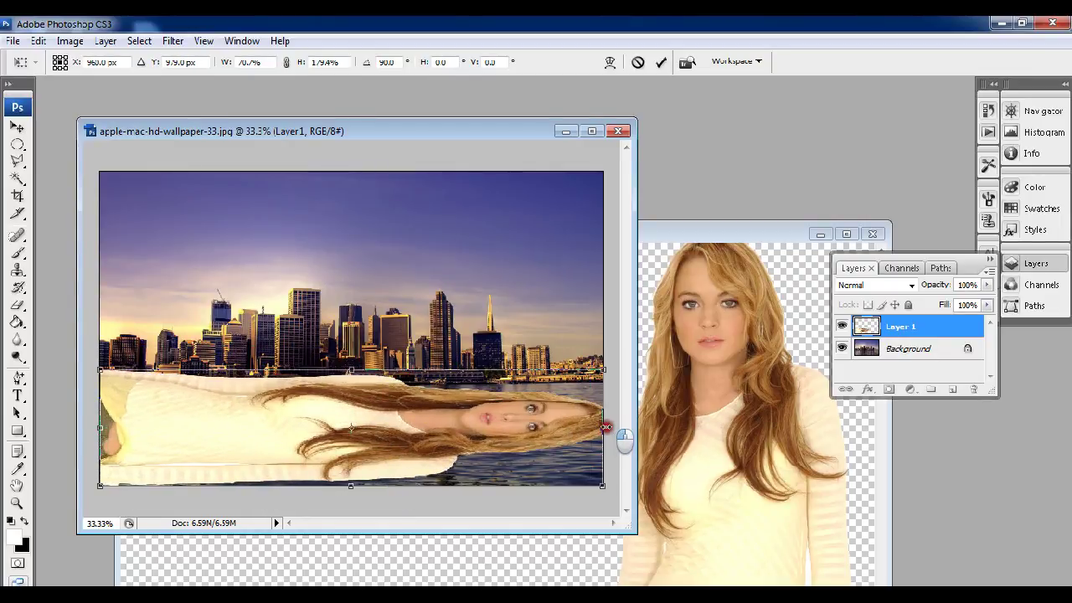
key(Return)
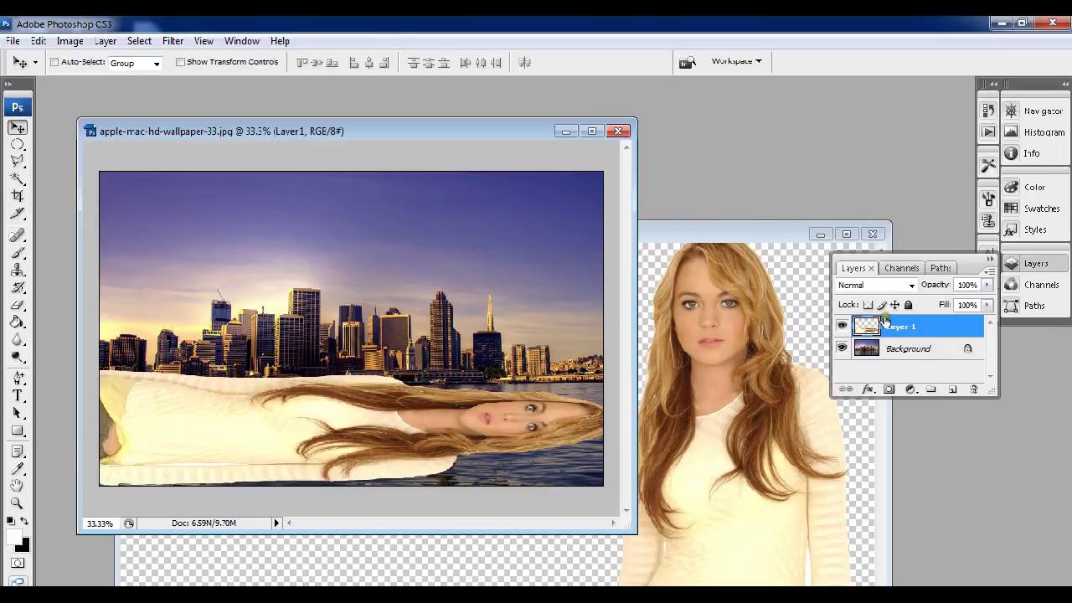
- Add and undo a layer mask on the woman, then start a 'click Keyboard AL' note line
click(888, 390)
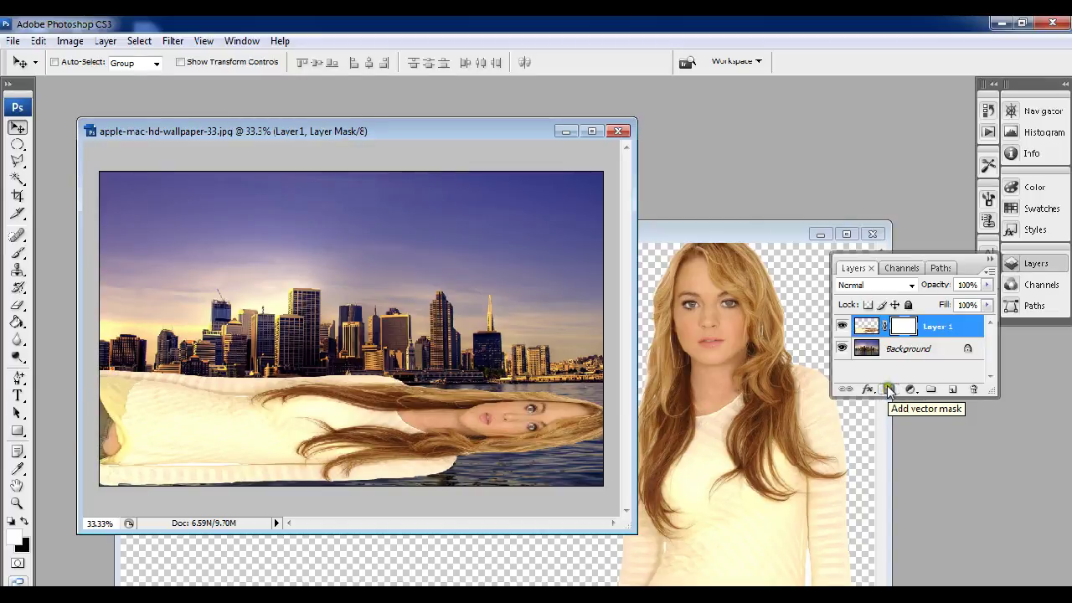
key(ctrl+z)
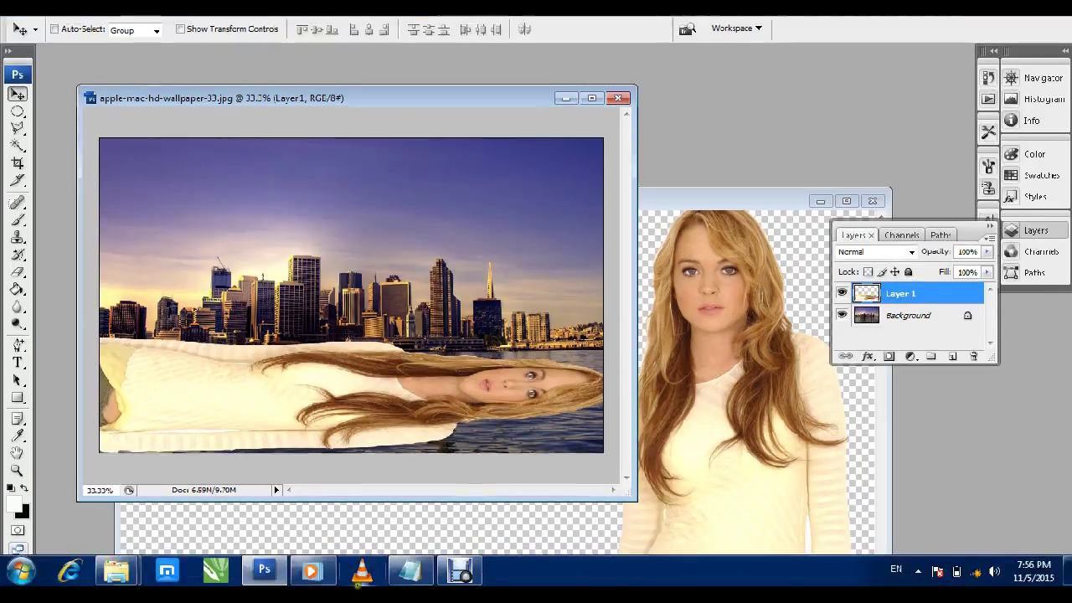
click(411, 571)
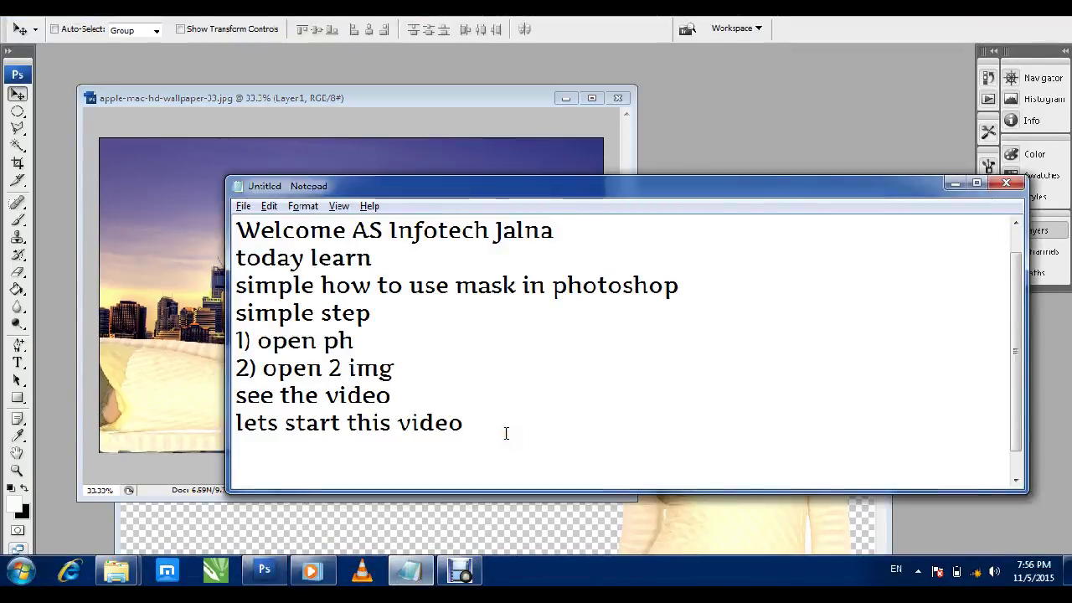
key(Return)
key(Return)
text(click )
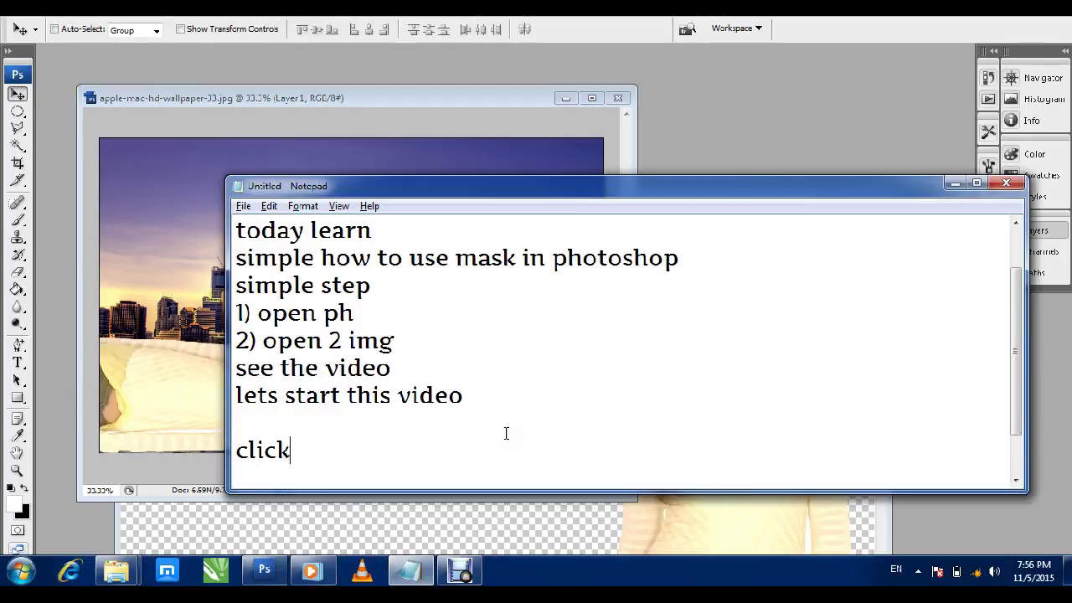
text(K)
text(eyboar)
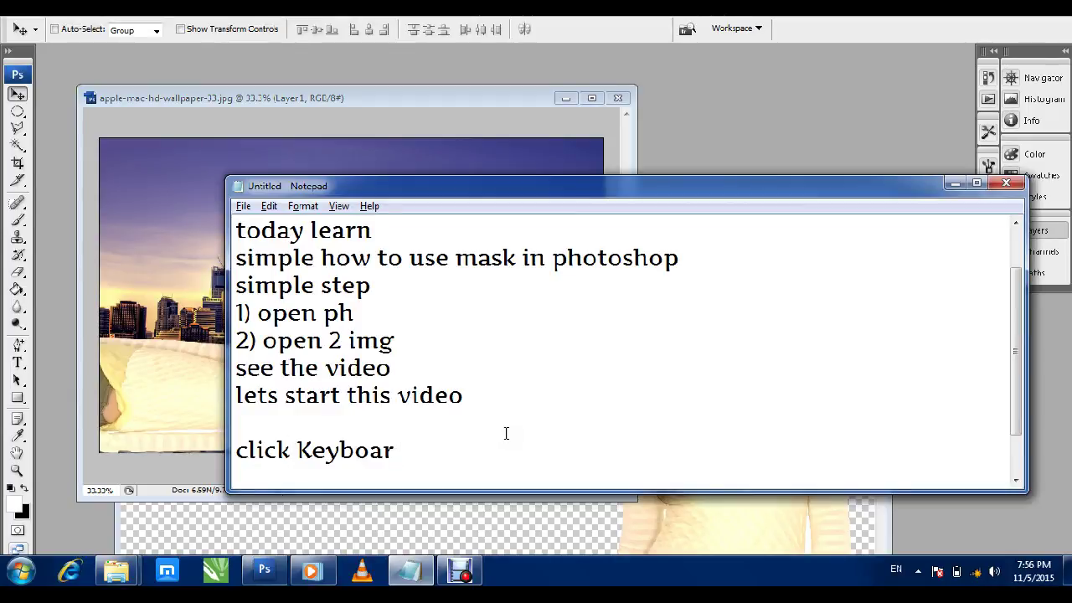
text(d ALT+Vect)
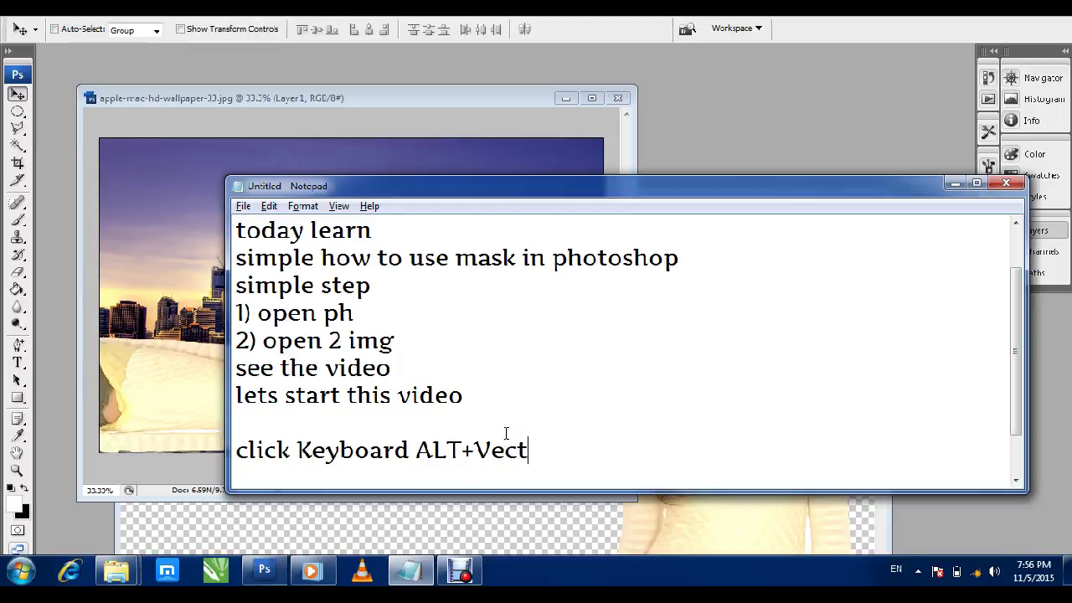
- Complete the note line as 'click Keyboard ALT+Vector Mask', then bring Photoshop back
text(or MAsk)
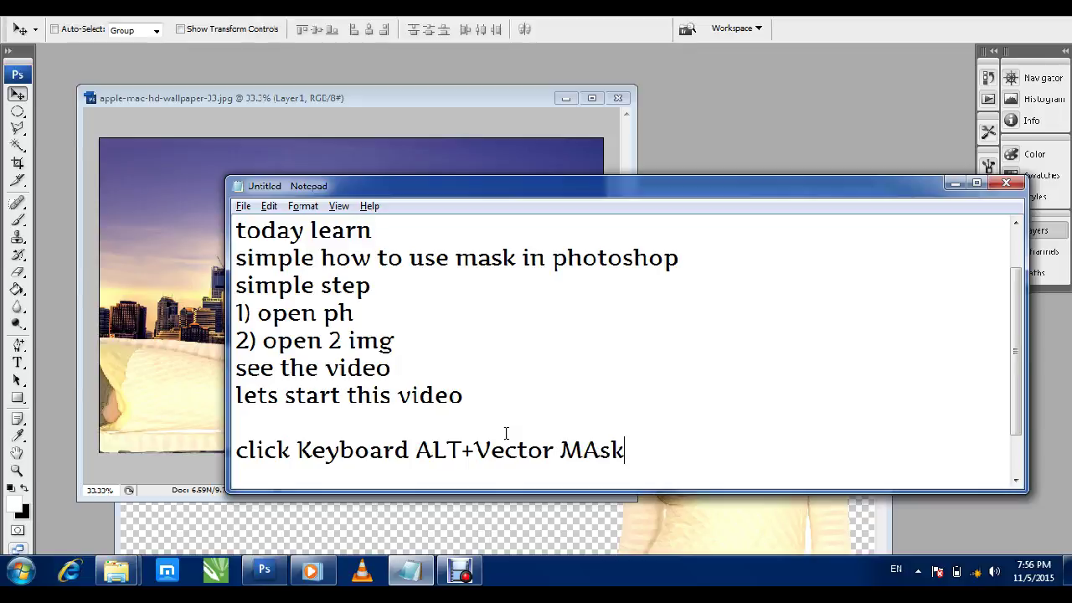
key(BackSpace)
key(BackSpace)
key(BackSpace)
text(a)
drag(413, 450, 634, 450)
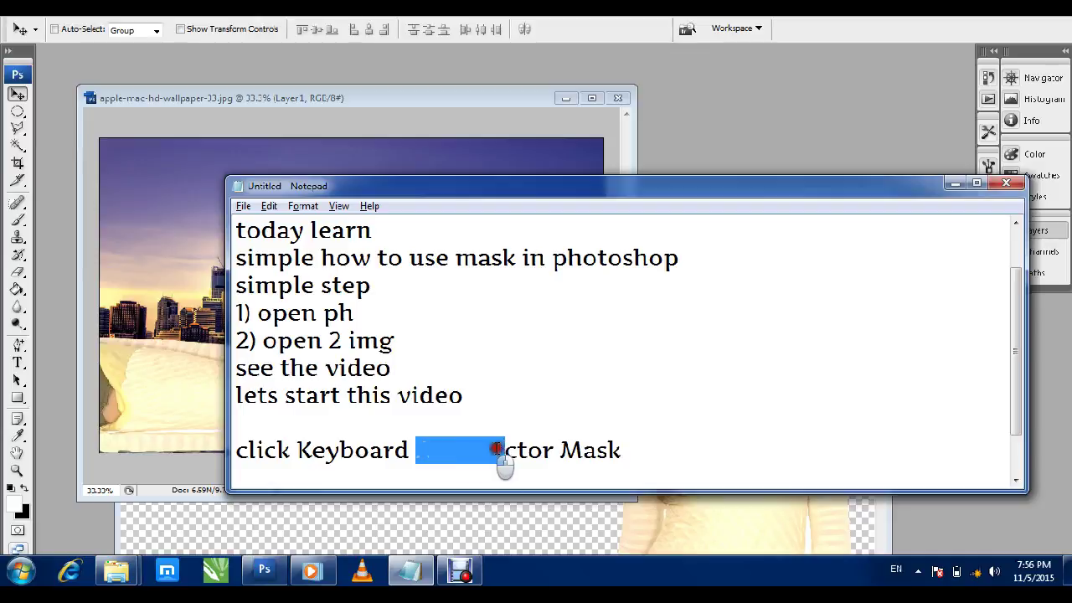
click(487, 106)
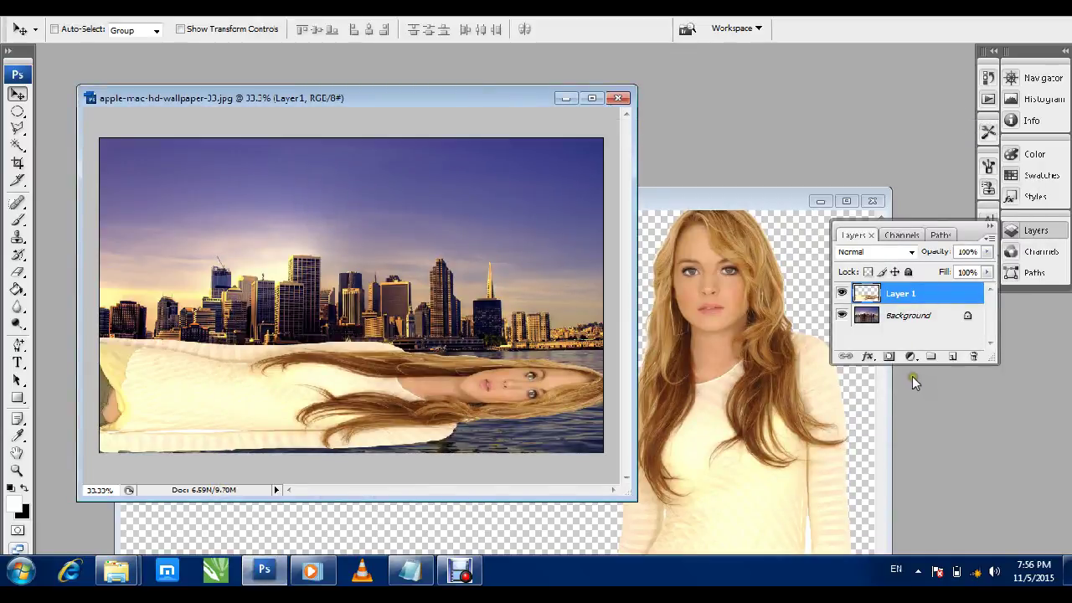
- Give the woman layer a hide-all black mask, choose the Brush, and note 'select brush'
alt+click(889, 356)
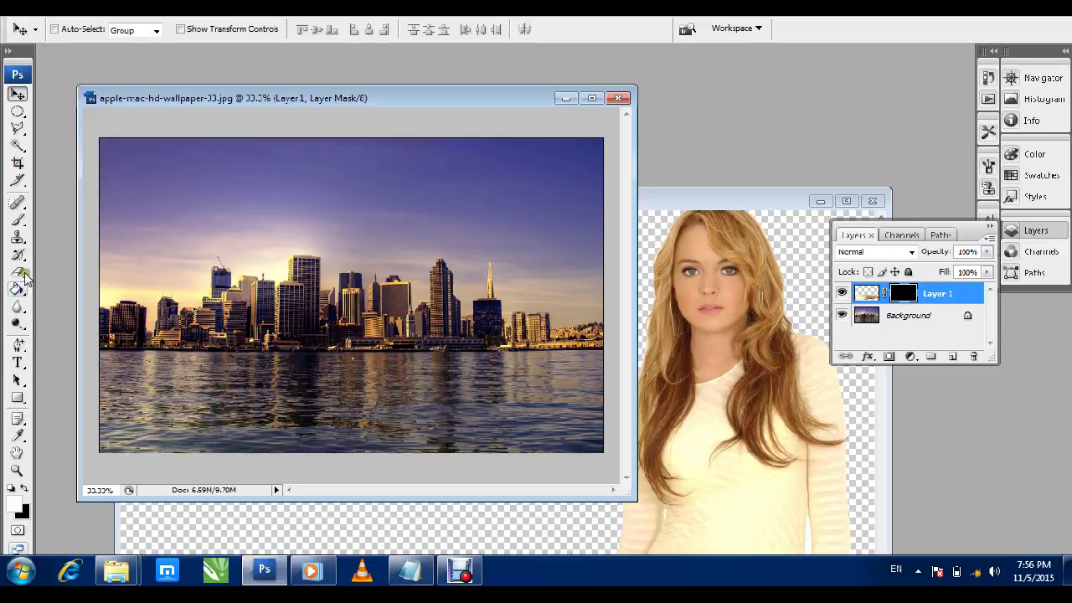
click(17, 220)
click(397, 578)
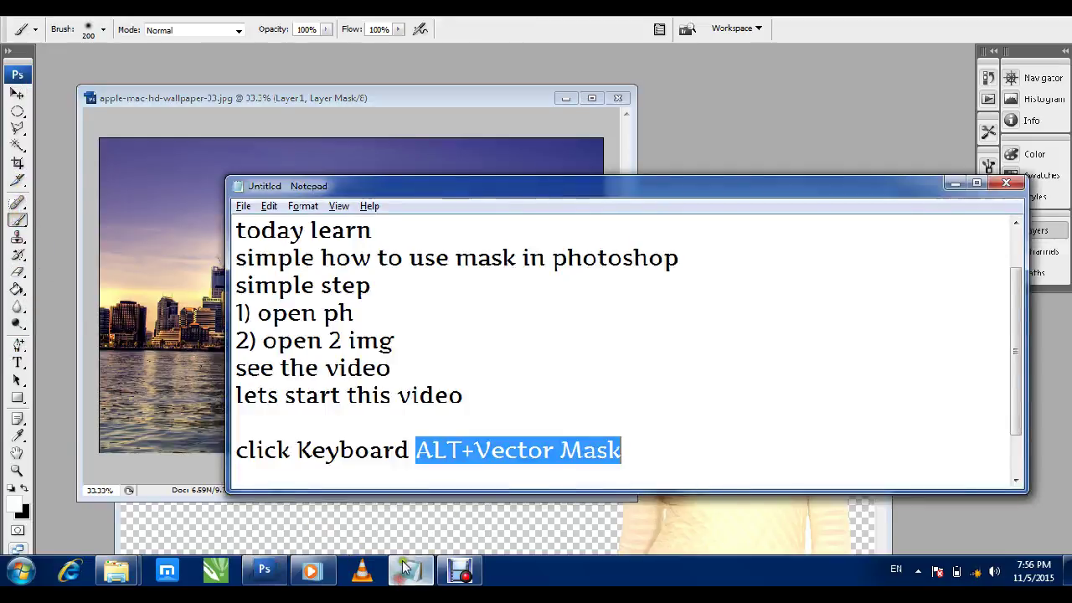
click(548, 476)
text(el)
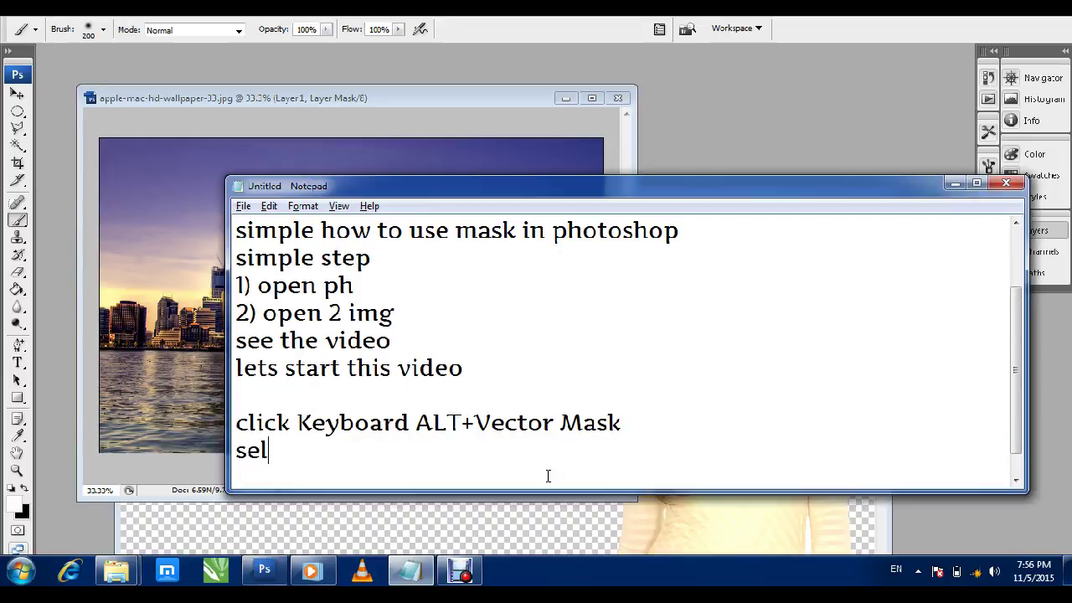
text(ect brush)
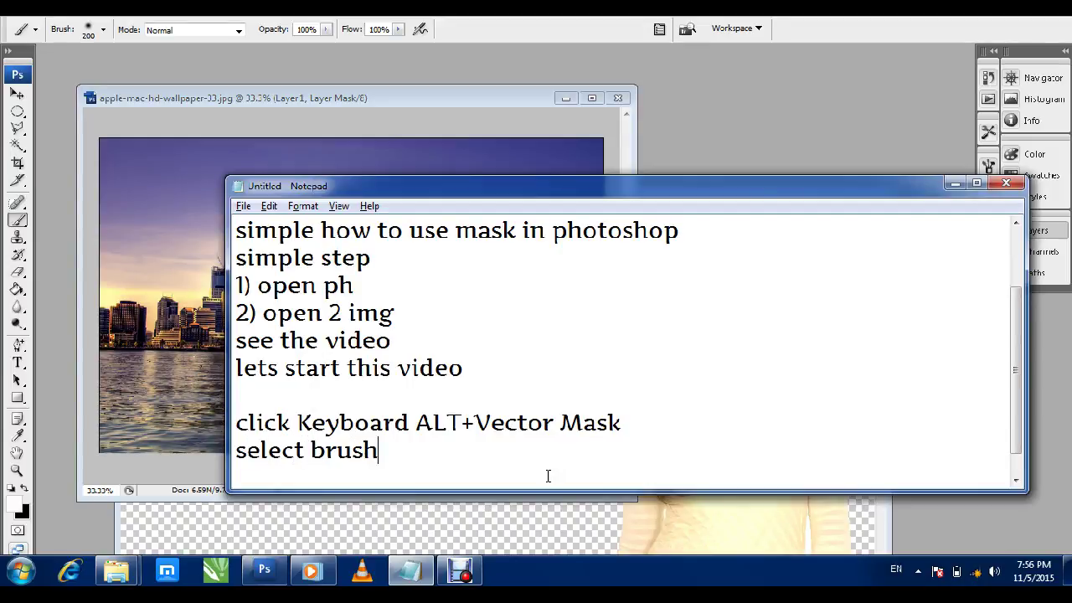
click(395, 133)
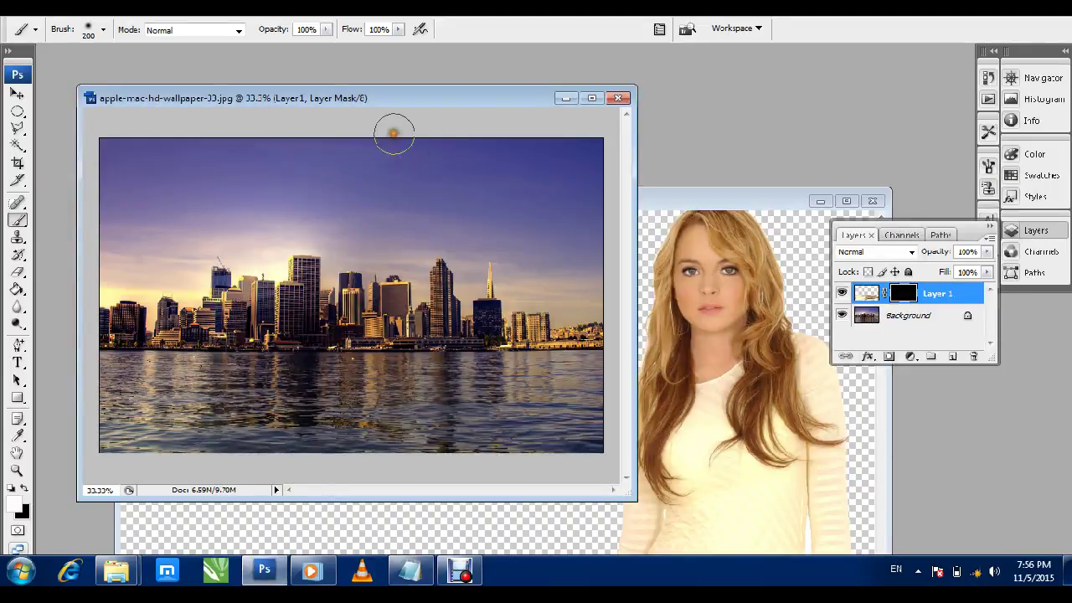
- Paint white on the mask to reveal the woman across the water, then nudge her lower
mouse_move(473, 408)
mouse_down()
mouse_move(351, 402)
mouse_move(587, 385)
mouse_move(536, 409)
mouse_move(452, 412)
mouse_move(335, 448)
mouse_move(296, 424)
mouse_move(162, 388)
mouse_move(109, 392)
mouse_move(502, 379)
mouse_up()
mouse_move(116, 359)
mouse_down()
mouse_move(87, 363)
mouse_move(450, 411)
mouse_move(90, 451)
mouse_up()
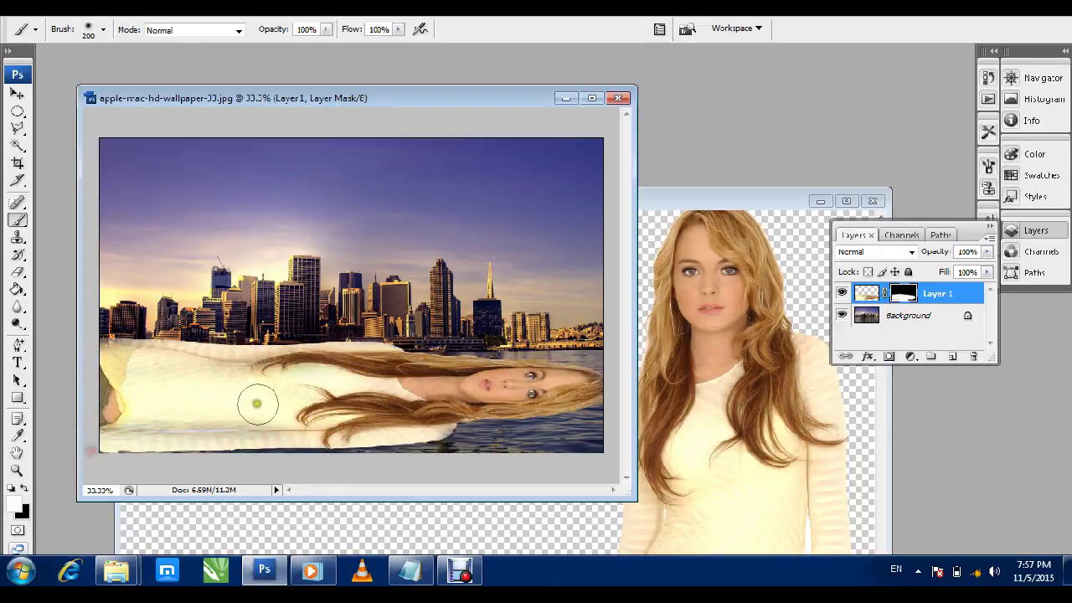
key(v)
mouse_move(303, 393)
mouse_down()
mouse_move(322, 423)
mouse_move(305, 398)
mouse_up()
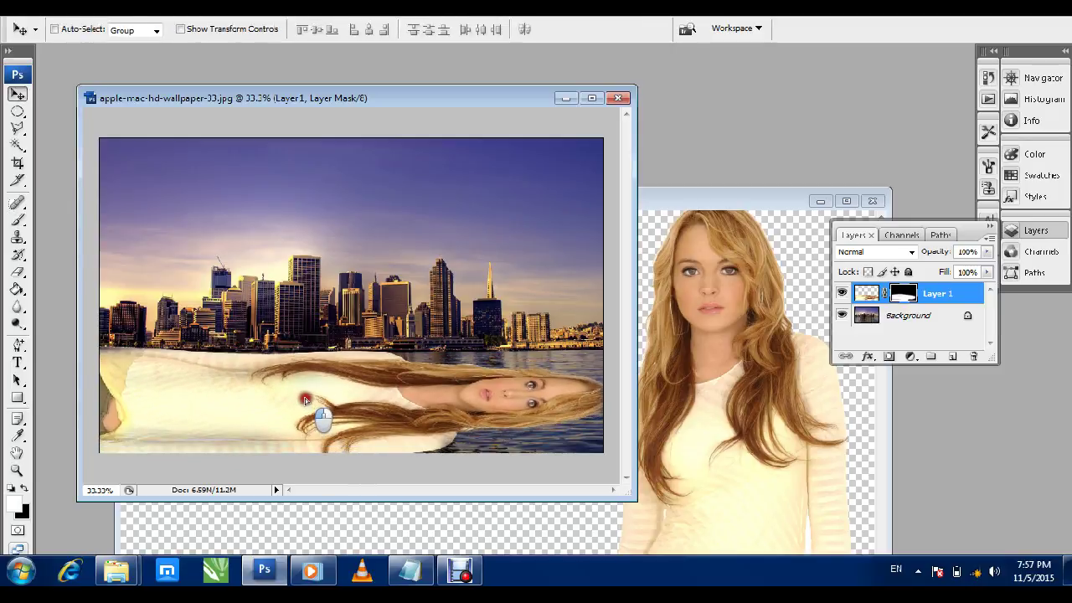
- Squash the sideways woman to 87.8% height with Free Transform and commit it
key(ctrl+t)
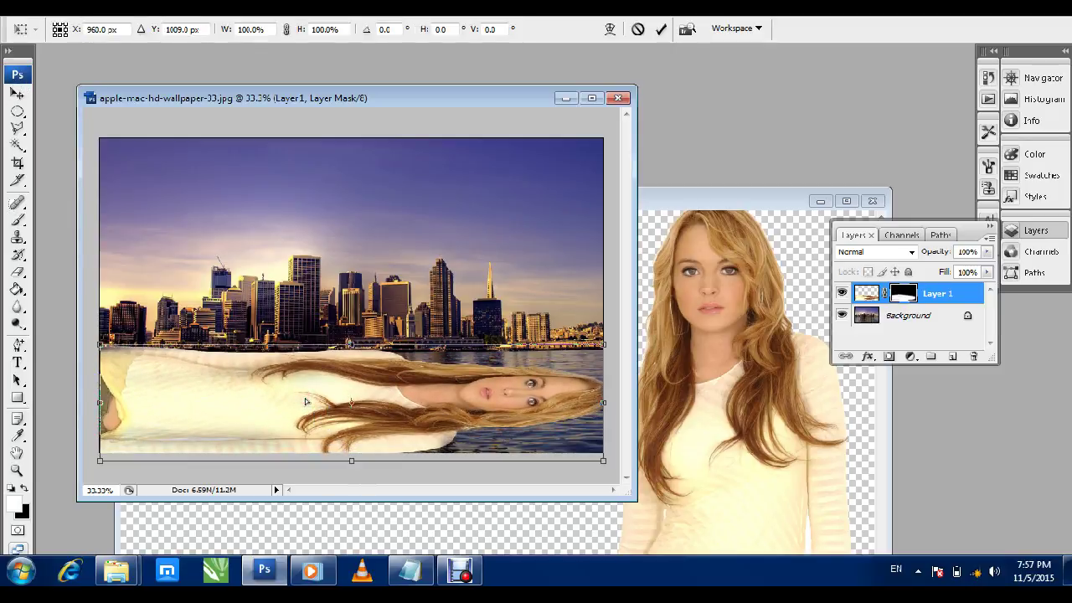
drag(351, 344, 351, 350)
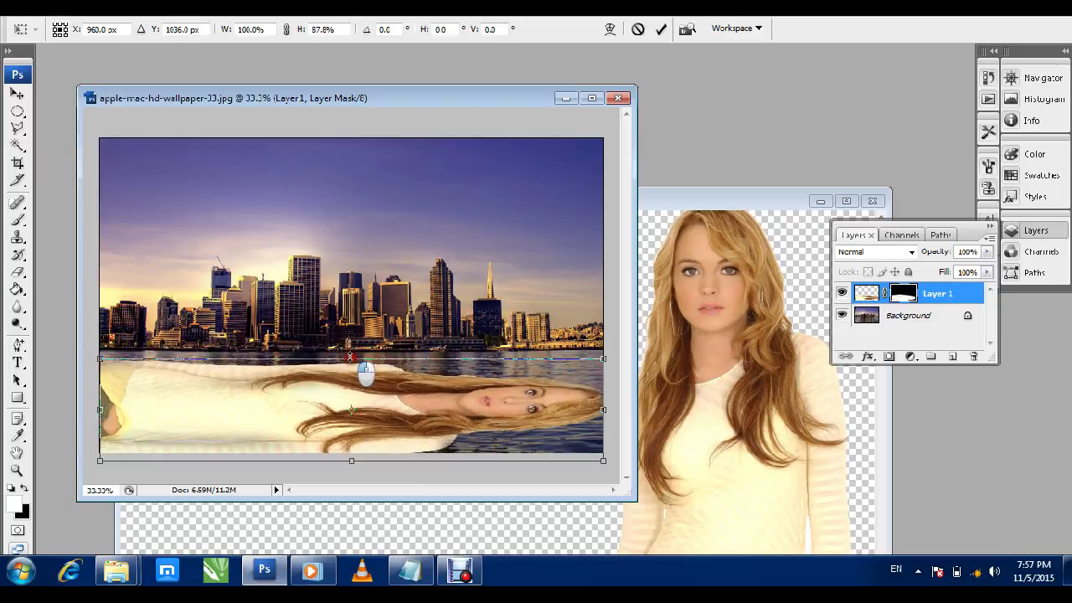
drag(351, 461, 351, 452)
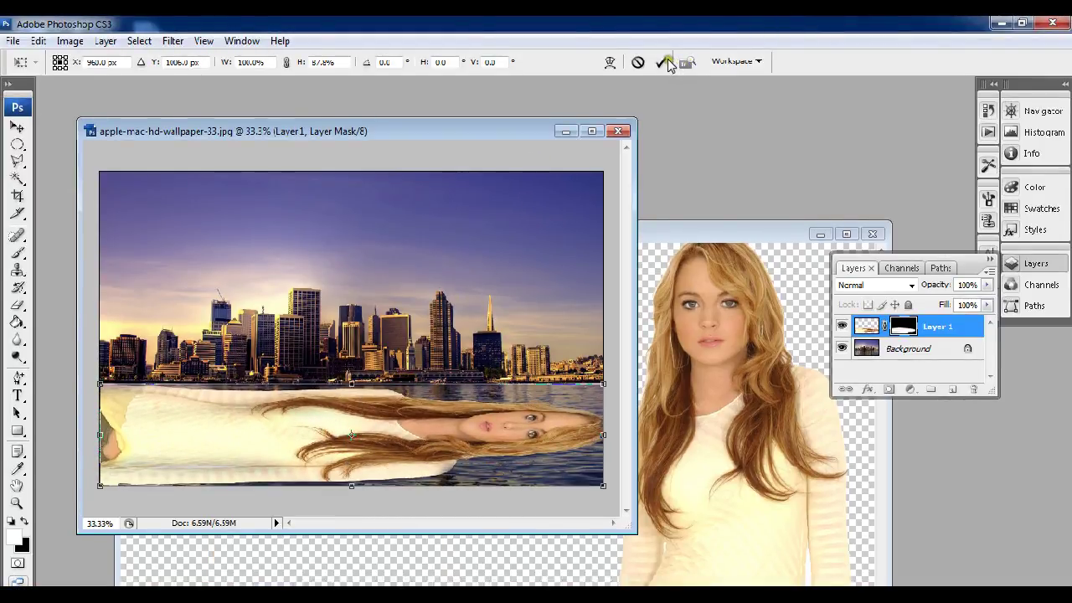
click(664, 62)
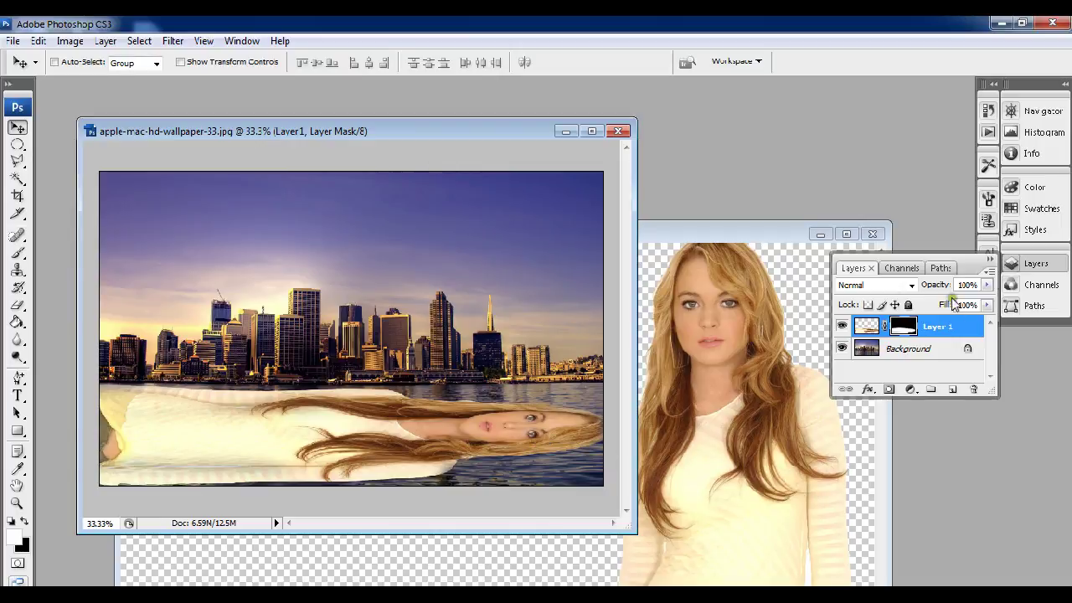
- Set Layer 1's blend mode to Multiply and bring the 71.jpg window forward
click(906, 285)
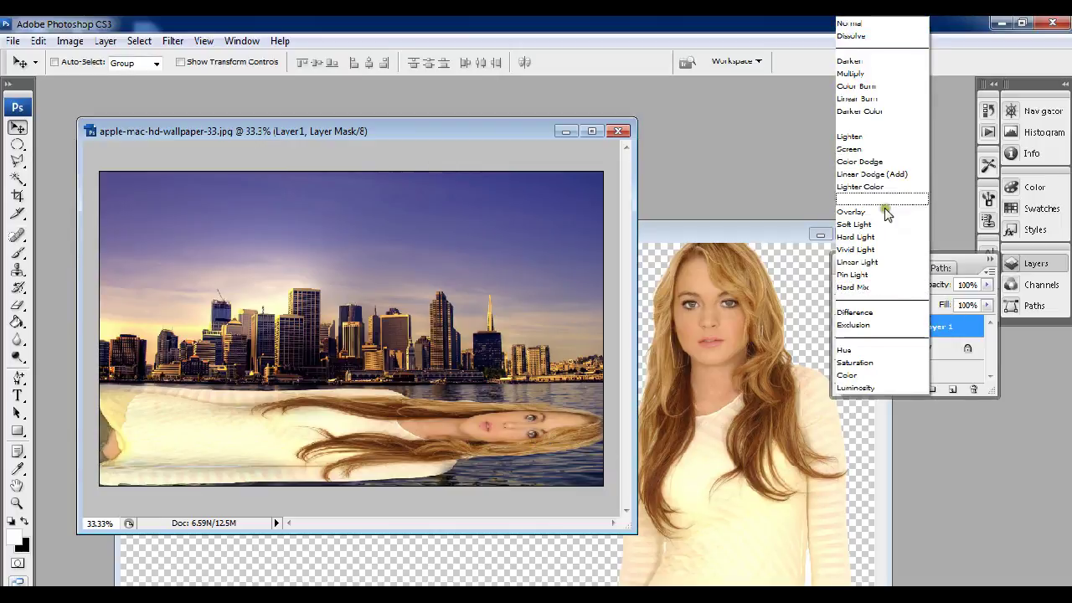
click(867, 76)
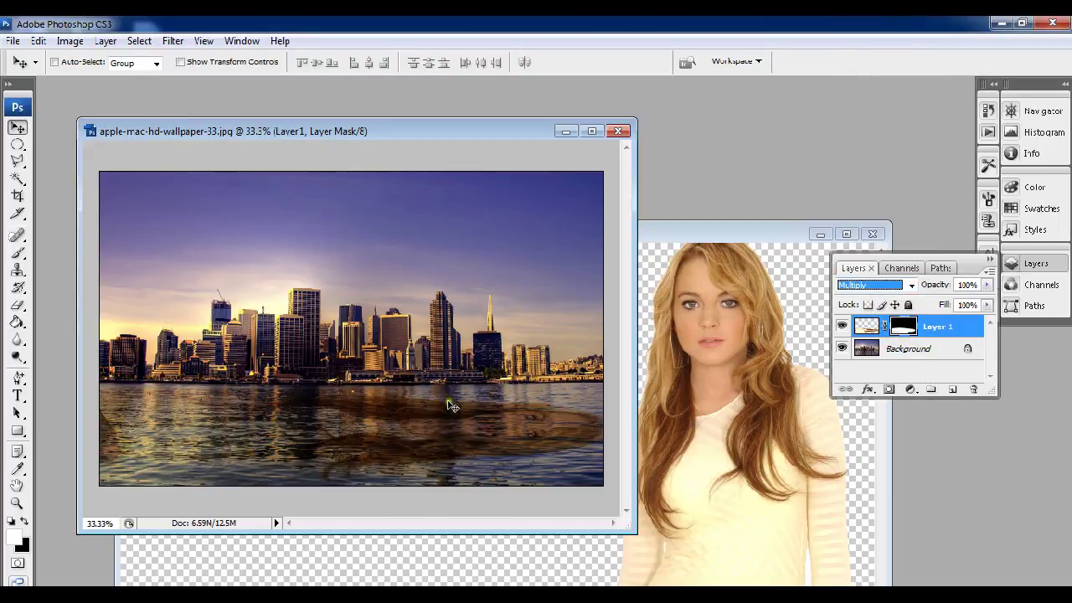
click(742, 345)
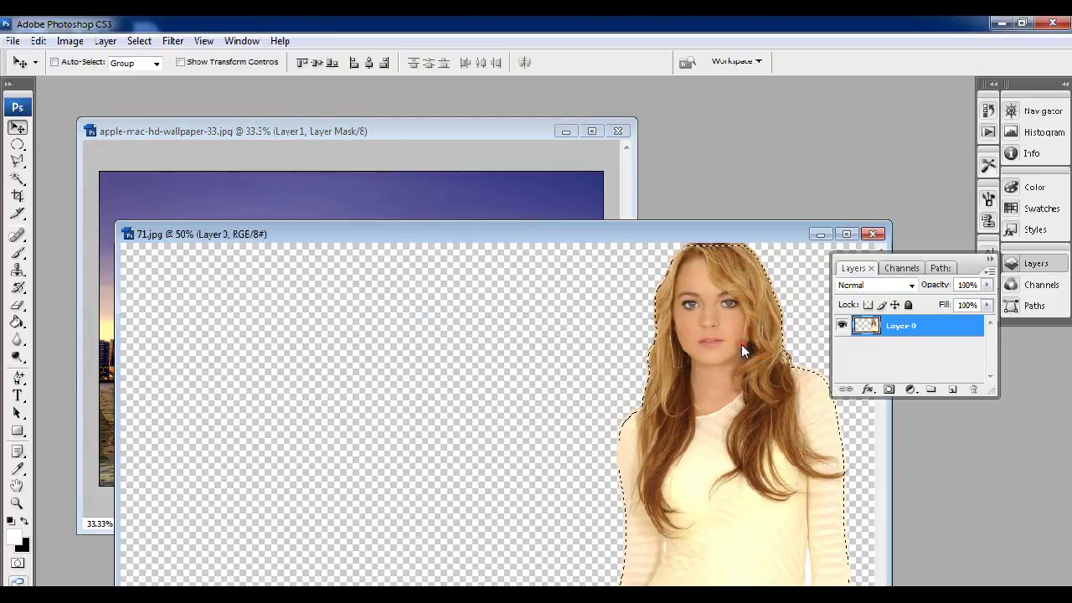
- Drag the cut-out woman from 71.jpg into the skyline as Layer 2, then show Notepad
mouse_move(742, 345)
mouse_down()
mouse_move(604, 290)
mouse_move(495, 215)
mouse_move(289, 267)
mouse_move(170, 256)
mouse_up()
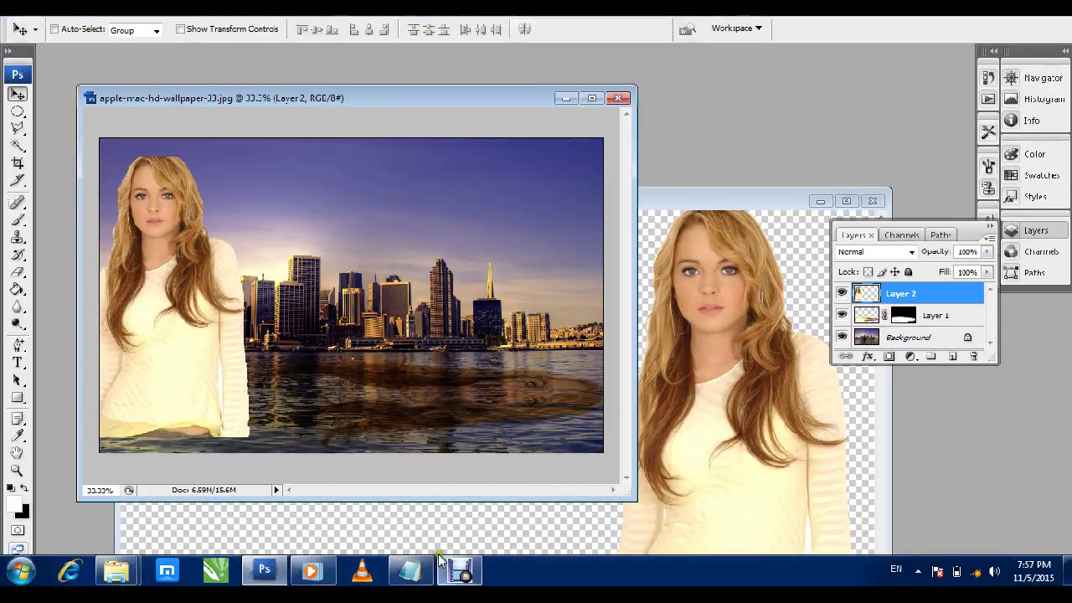
click(410, 571)
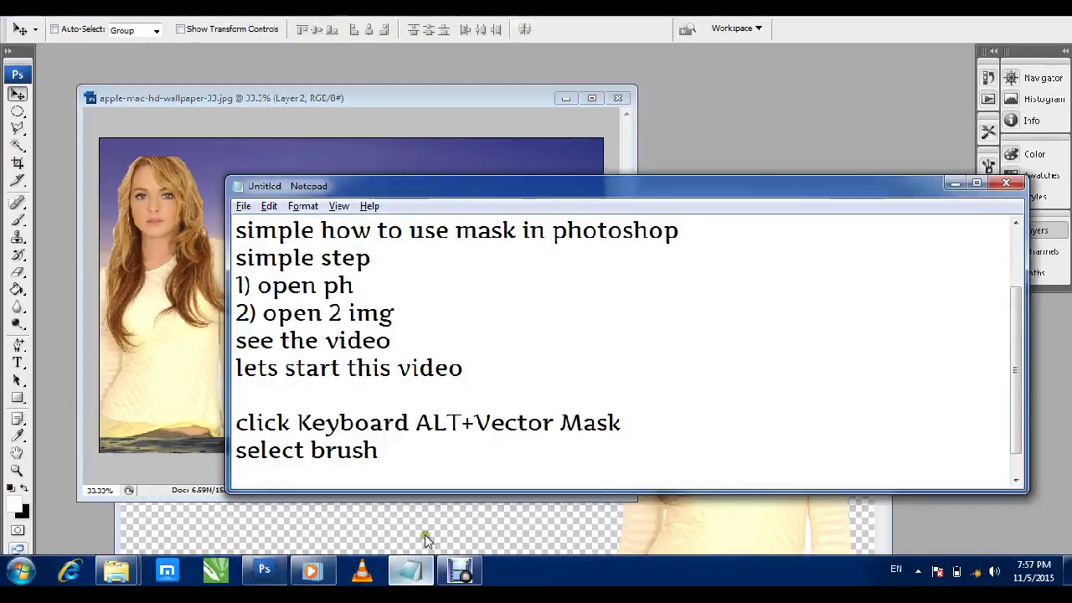
- Add 'black and white effect' and 'first select this img layer' to the notes, then load Layer 2's selection
key(Return)
text(black and white effec)
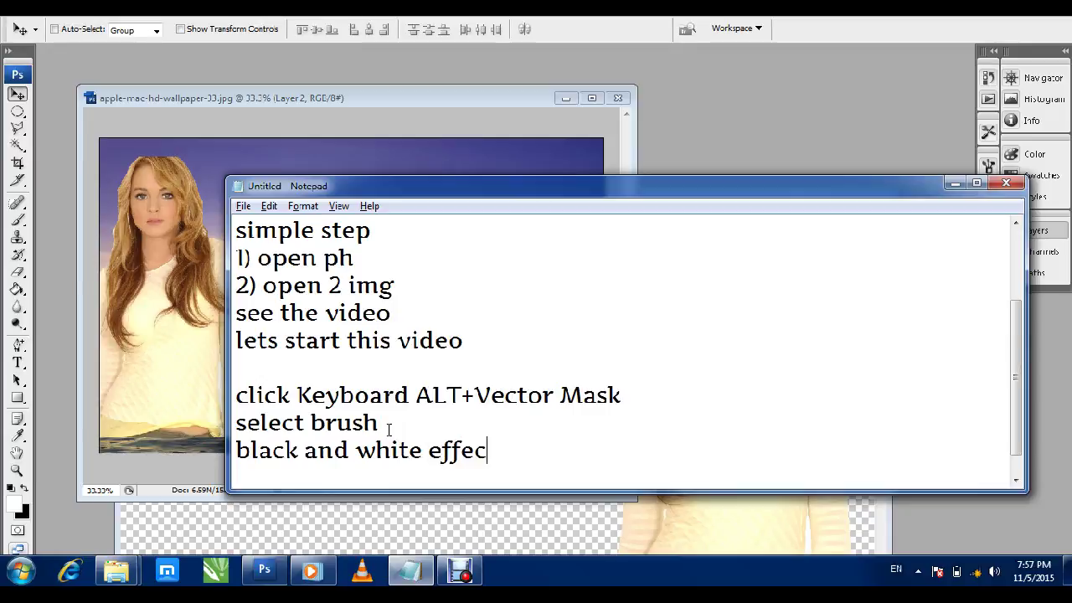
text(t)
key(Return)
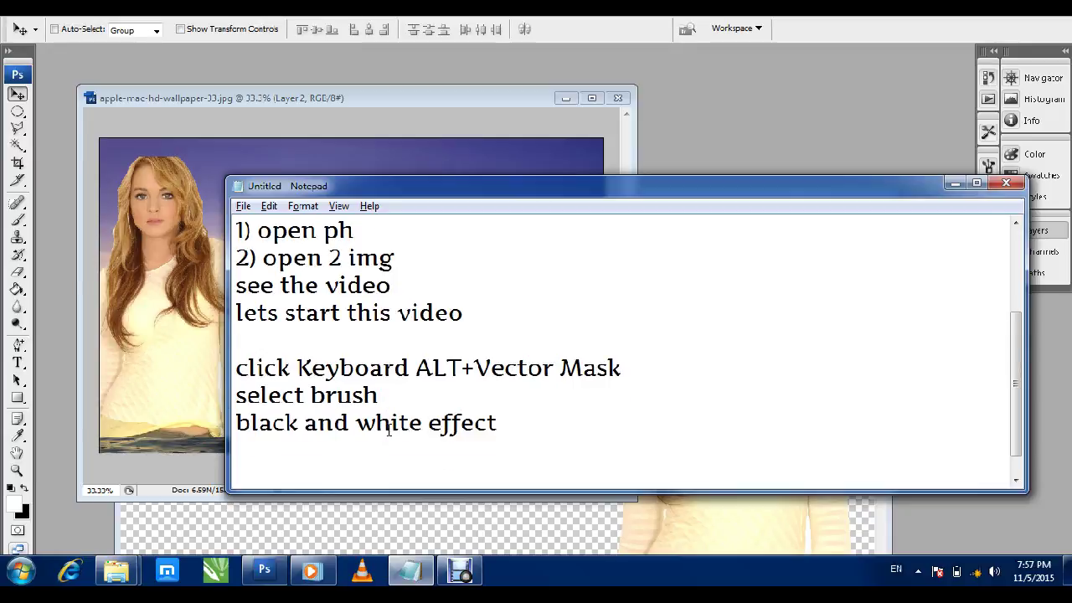
key(alt+Tab)
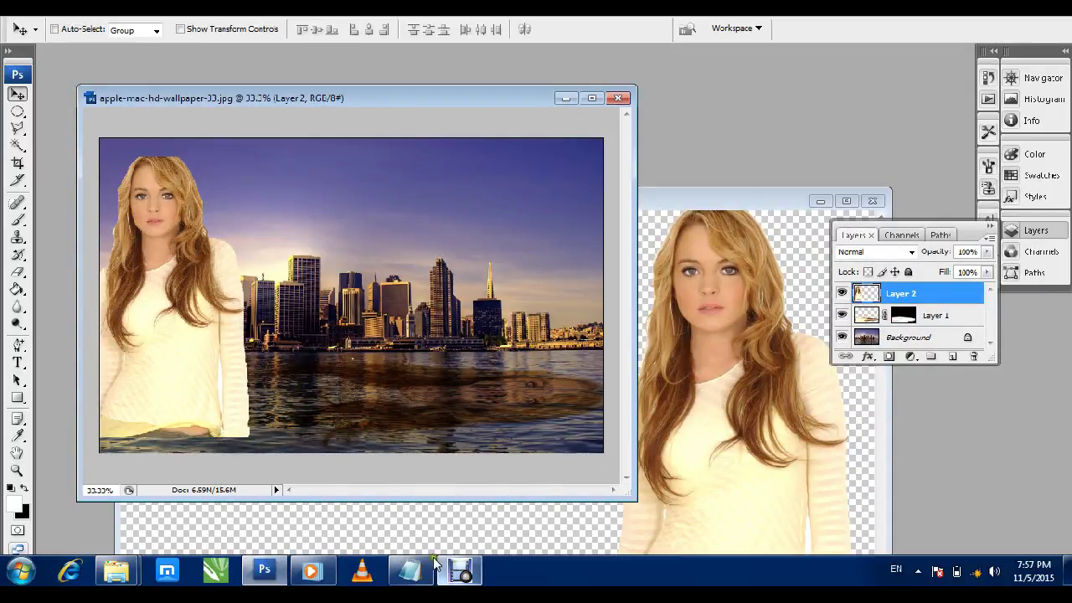
click(410, 570)
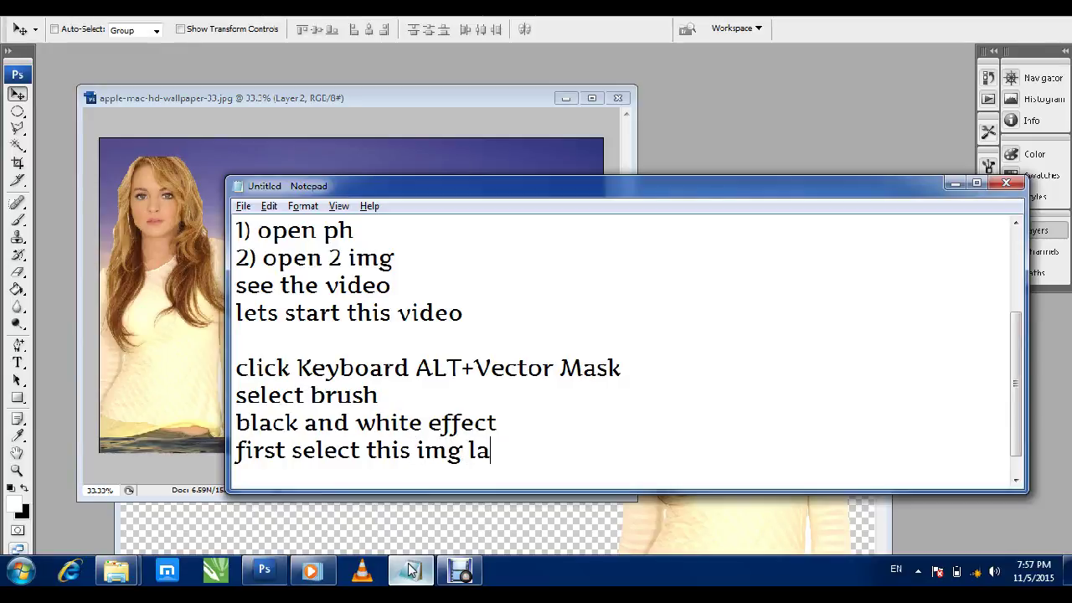
click(175, 243)
ctrl+click(854, 292)
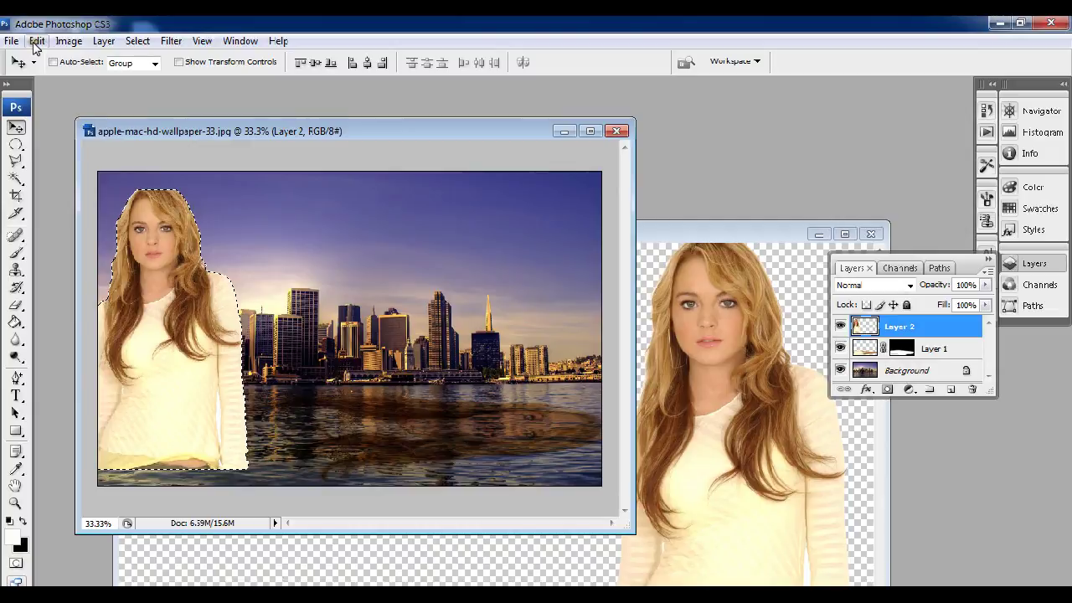
- Apply a Black & White adjustment to the upright woman on Layer 2
click(59, 44)
mouse_move(92, 80)
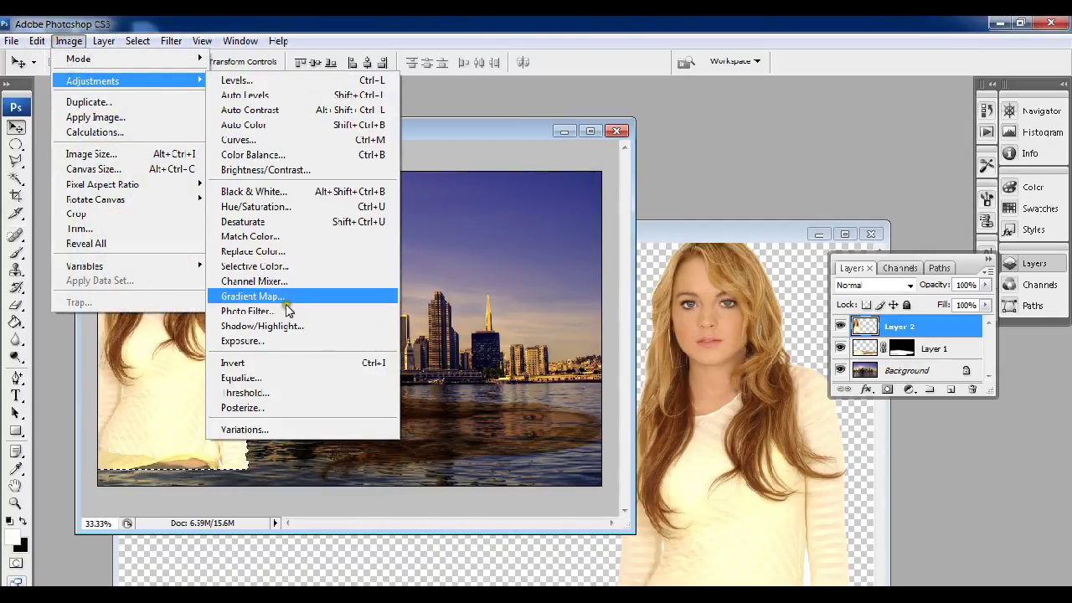
click(303, 191)
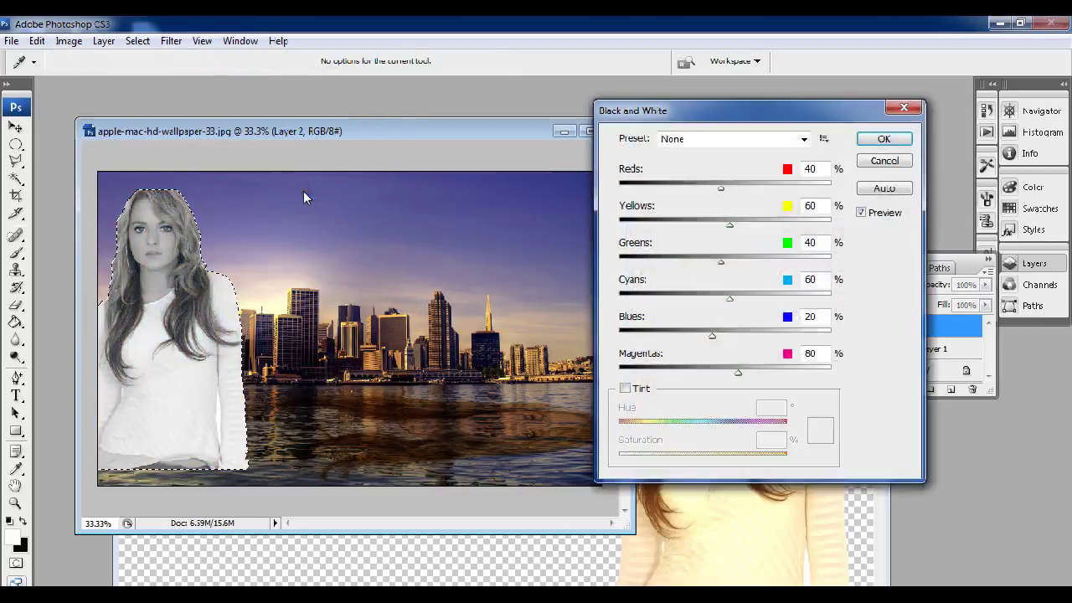
click(885, 138)
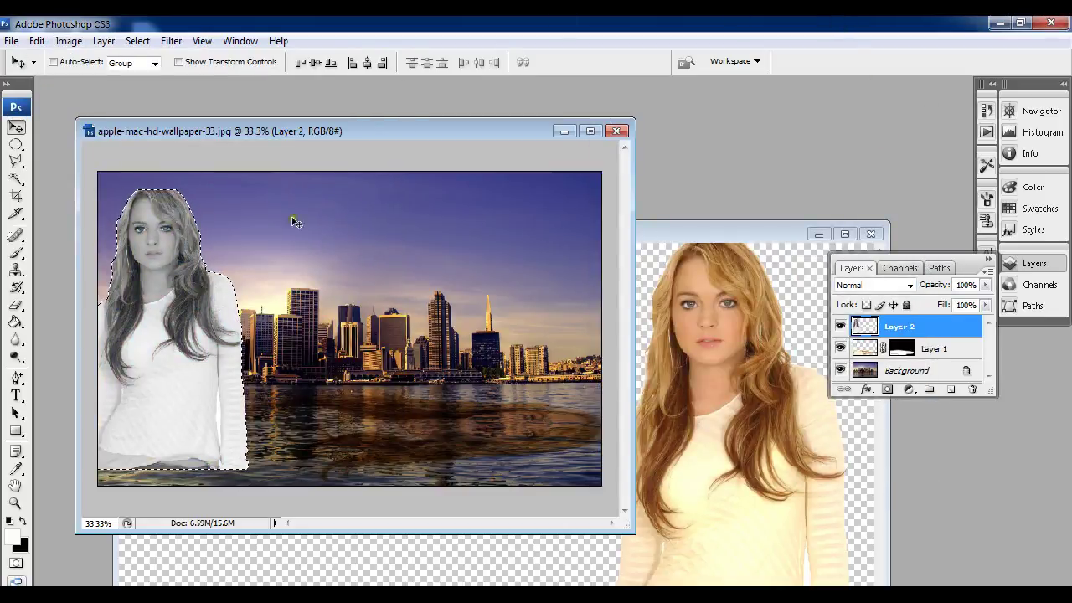
mouse_move(115, 572)
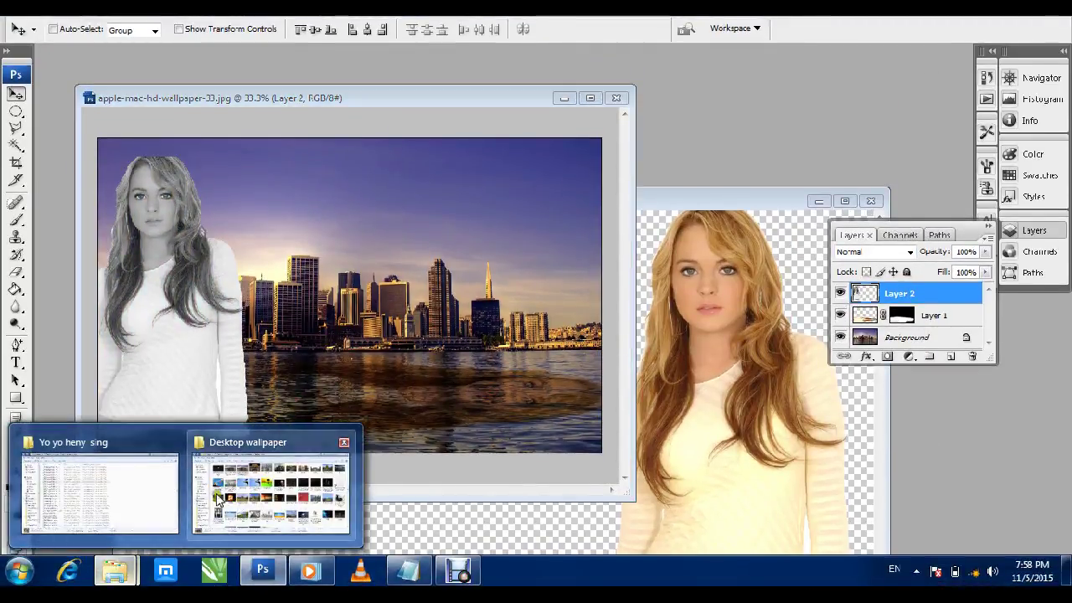
- Play the 15 Saal song from the music folder, then return to Photoshop
click(159, 490)
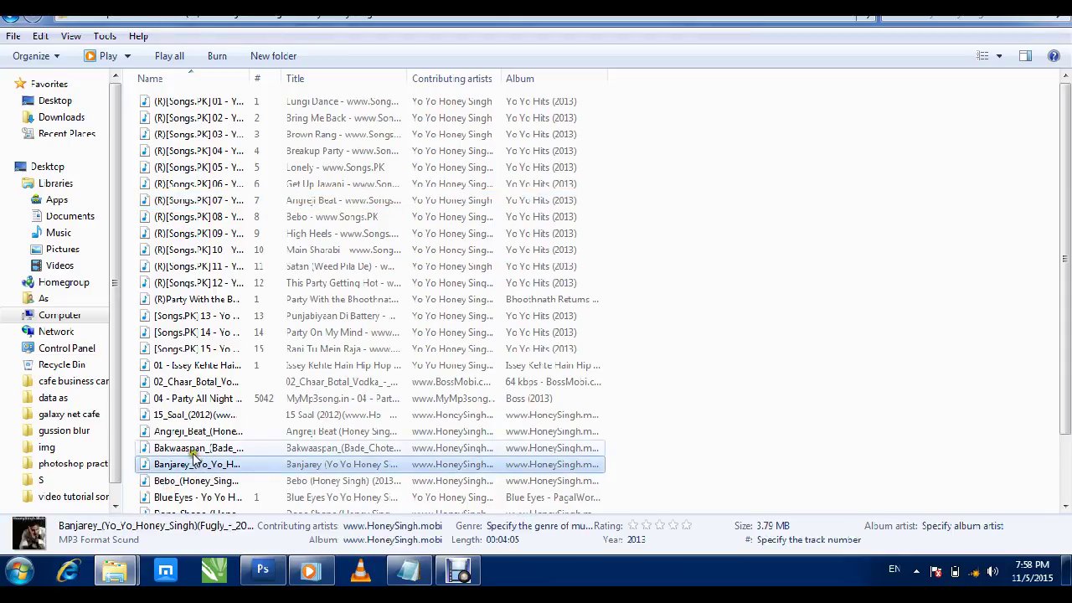
click(192, 448)
double_click(197, 415)
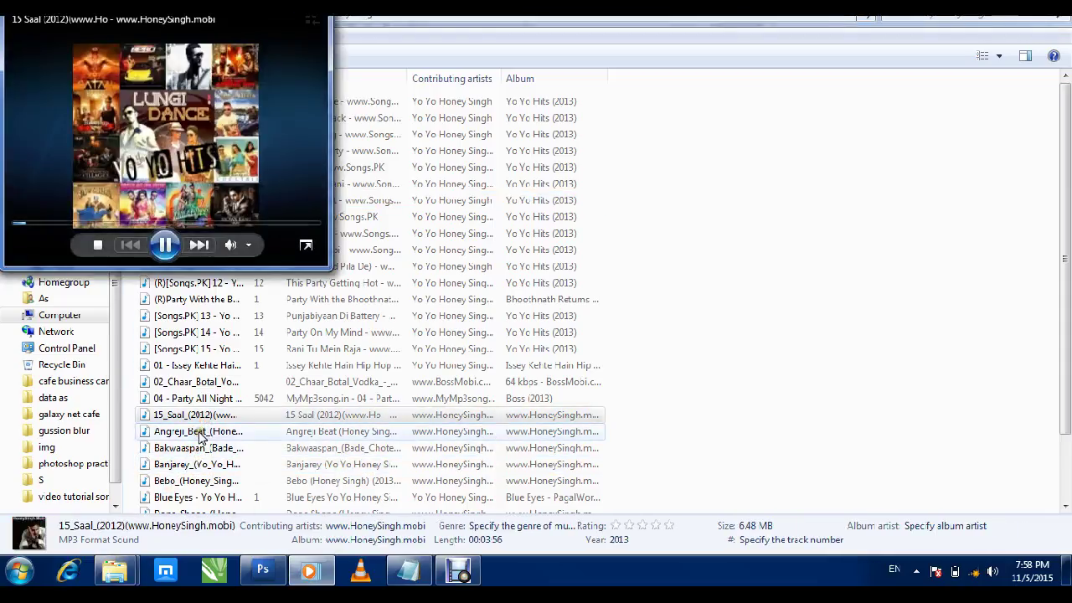
double_click(209, 398)
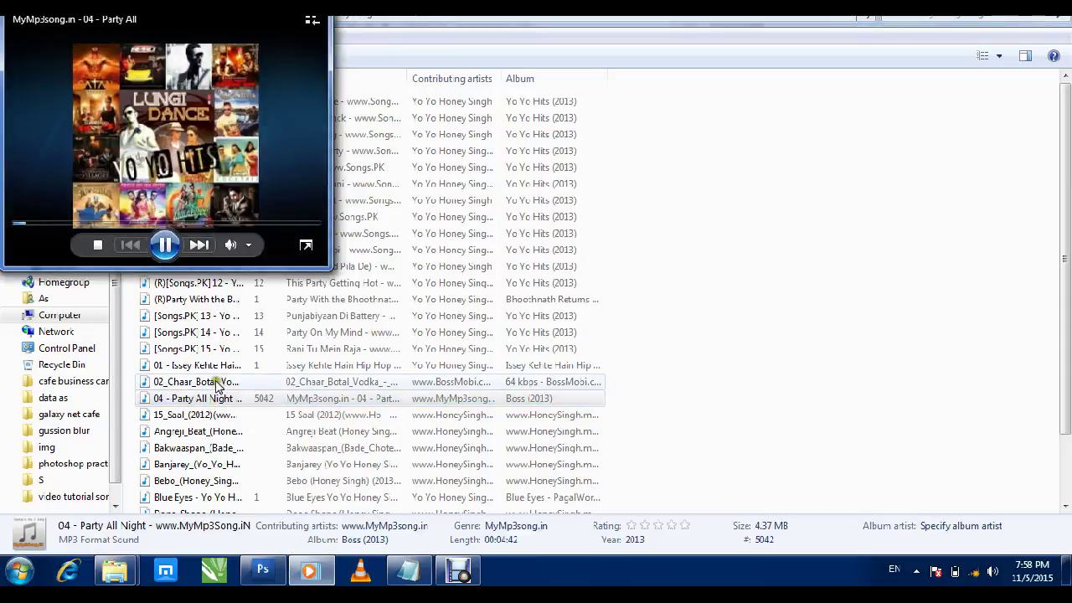
click(199, 415)
double_click(198, 415)
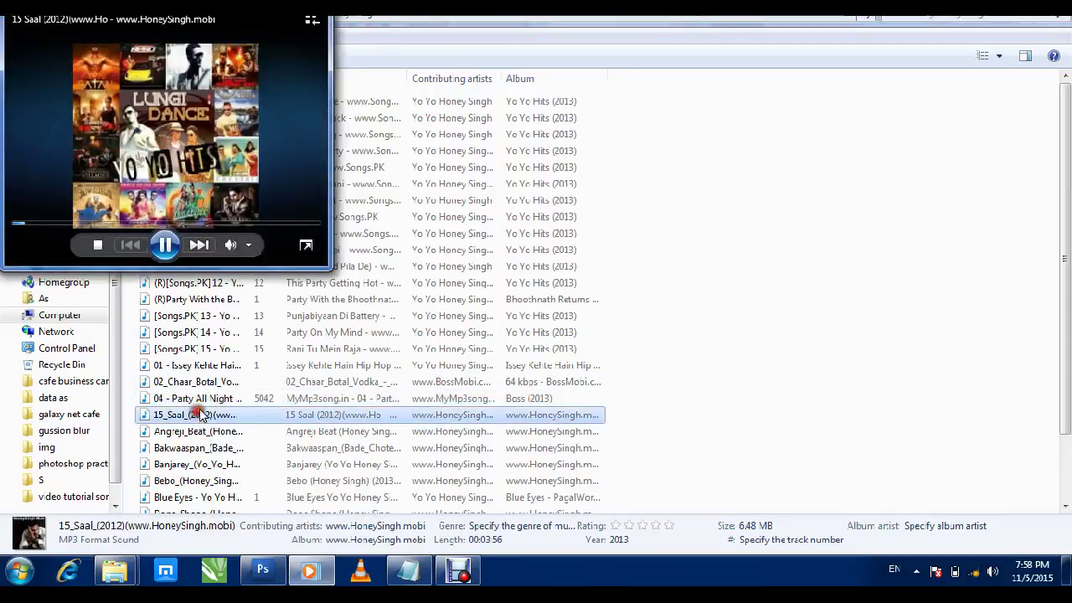
click(270, 576)
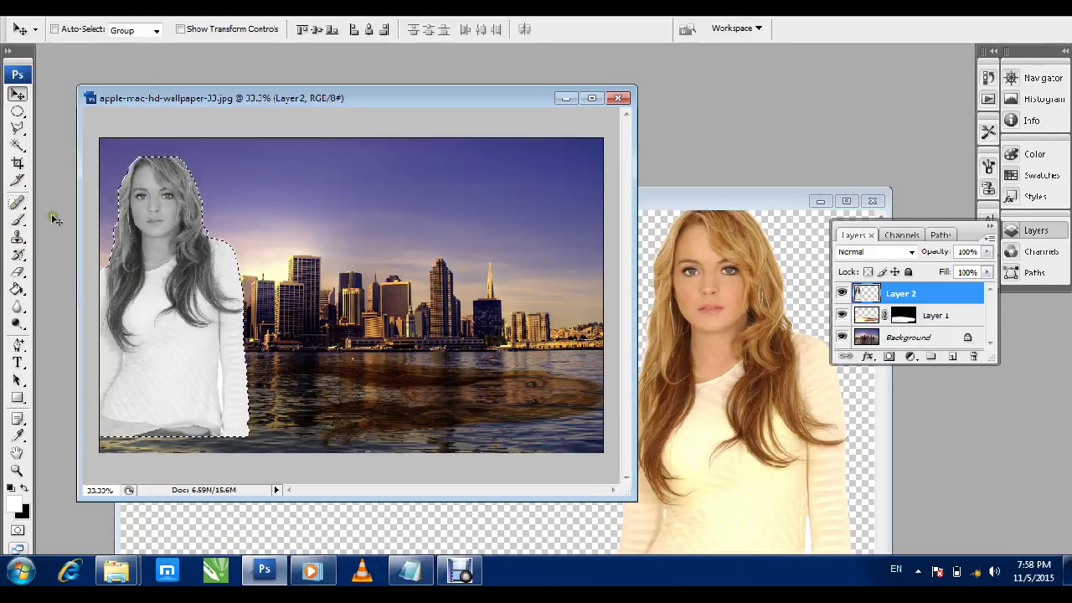
- Add a layer mask to Layer 2 and brush in only the woman's face and hair, faded at top-left
click(889, 357)
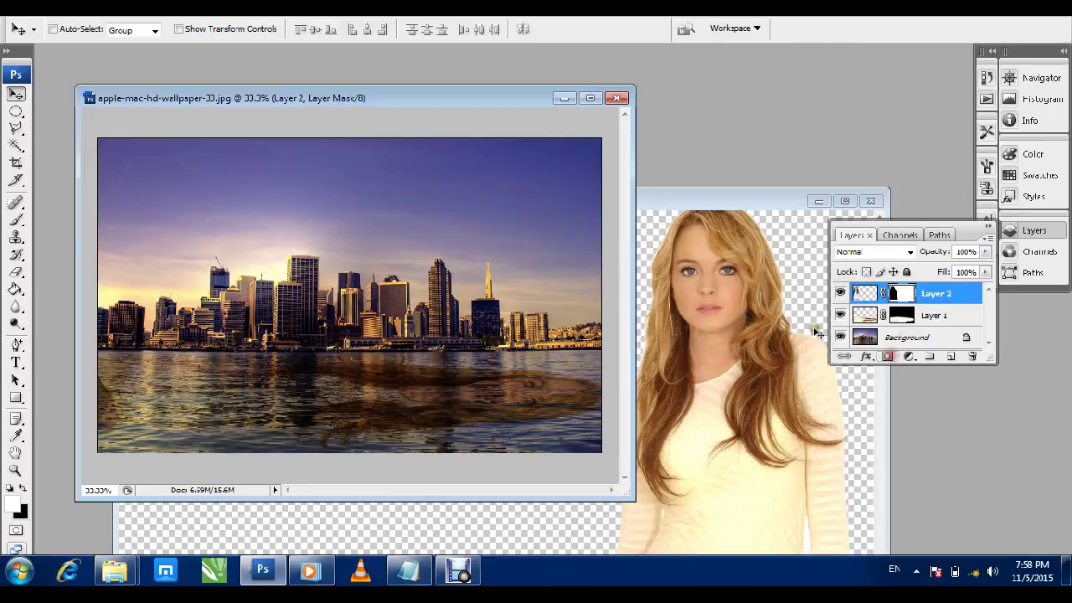
key(b)
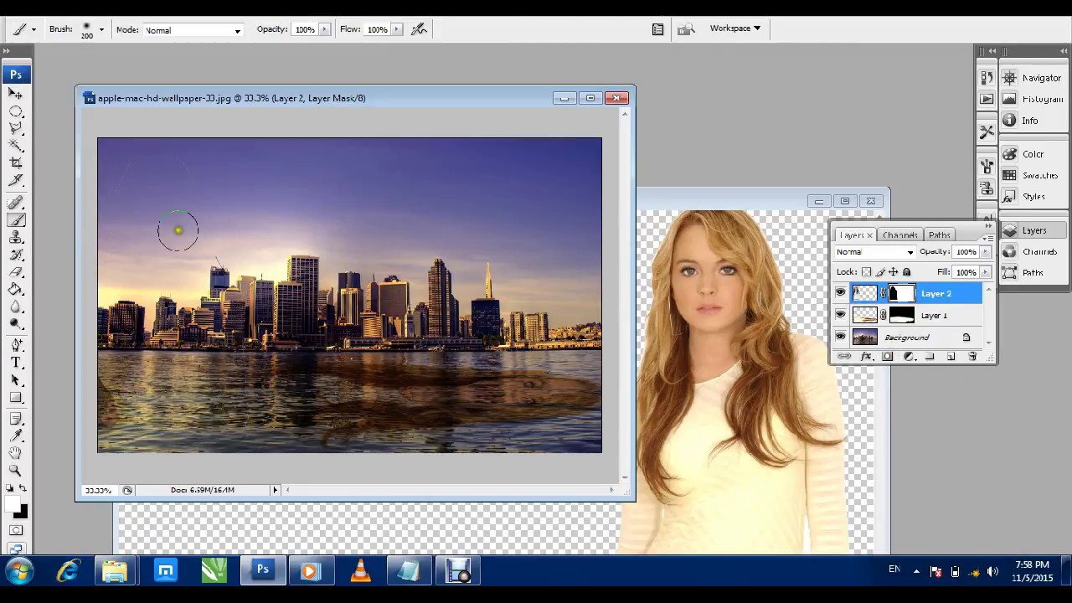
drag(160, 193, 140, 329)
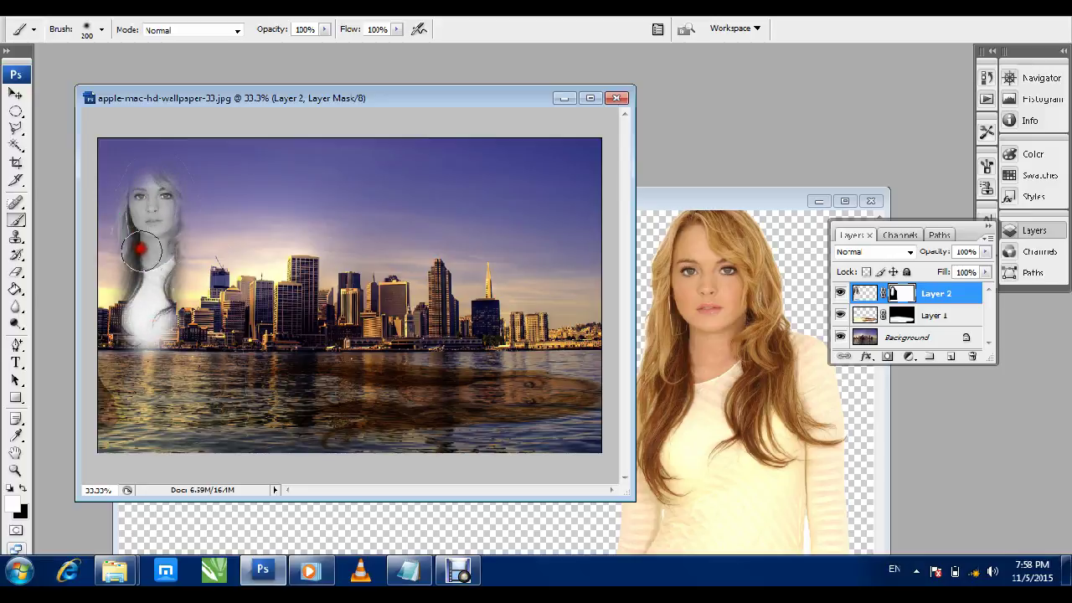
mouse_move(139, 330)
mouse_down()
mouse_move(167, 184)
mouse_move(192, 210)
mouse_move(156, 333)
mouse_move(178, 327)
mouse_move(176, 317)
mouse_up()
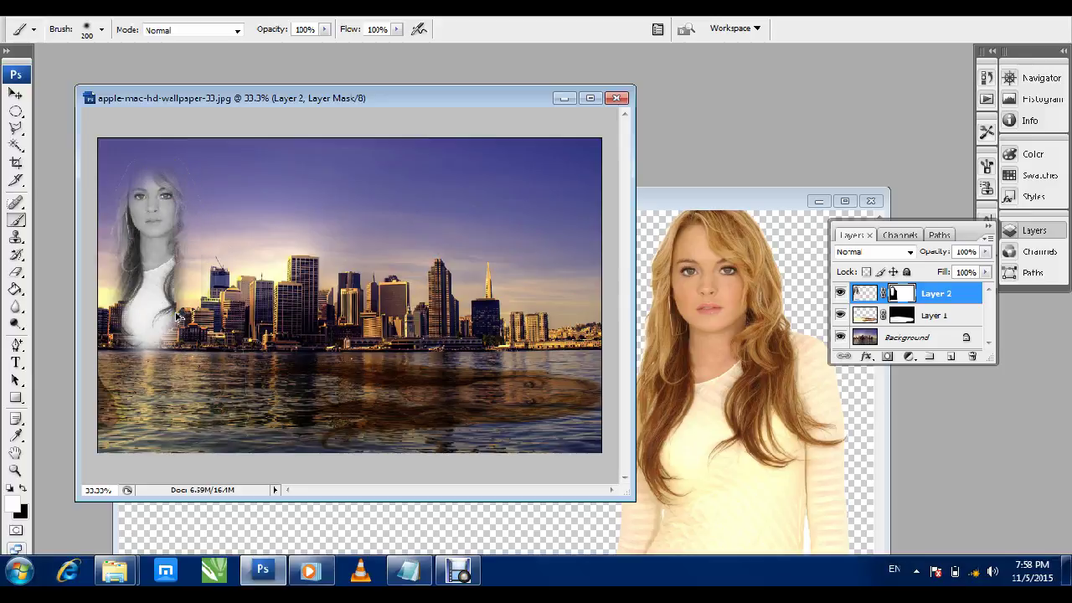
key(ctrl+alt+z)
key(ctrl+alt+z)
key(ctrl+alt+z)
key(ctrl+alt+z)
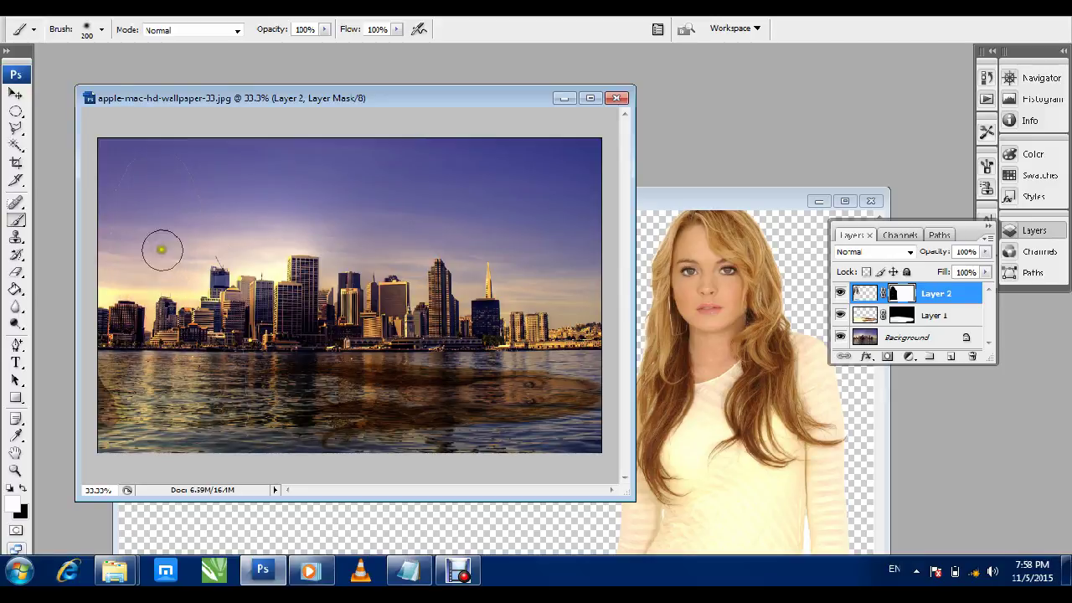
drag(148, 178, 138, 224)
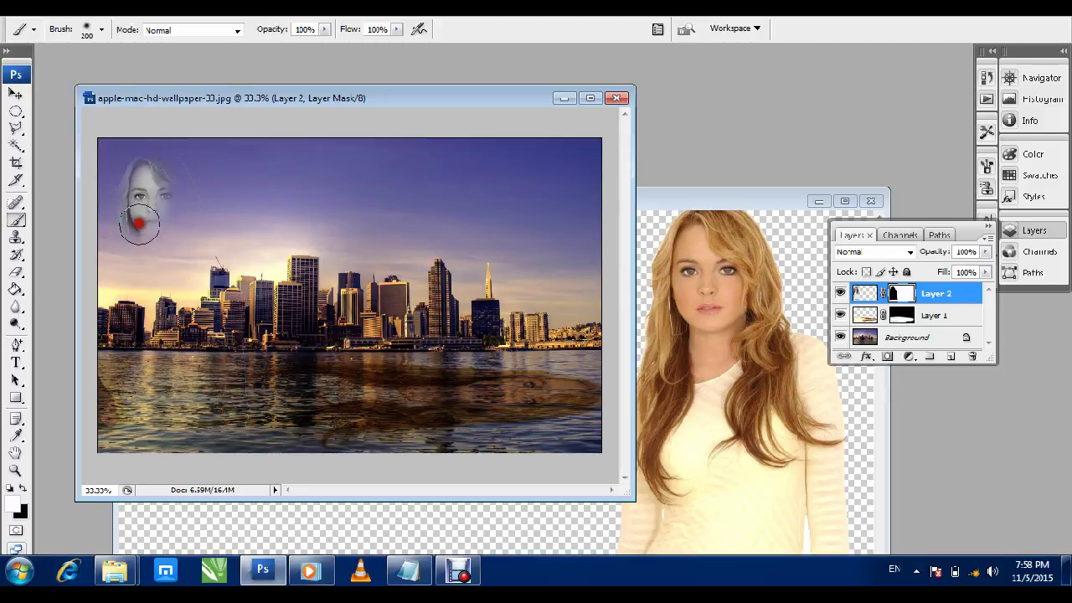
mouse_move(169, 183)
mouse_down()
mouse_move(173, 227)
mouse_move(132, 239)
mouse_move(133, 201)
mouse_move(144, 228)
mouse_move(167, 213)
mouse_move(147, 189)
mouse_move(143, 216)
mouse_move(162, 246)
mouse_move(325, 325)
mouse_up()
mouse_move(151, 201)
mouse_down()
mouse_move(144, 180)
mouse_move(155, 180)
mouse_move(177, 266)
mouse_move(151, 272)
mouse_move(134, 264)
mouse_move(131, 245)
mouse_move(149, 202)
mouse_up()
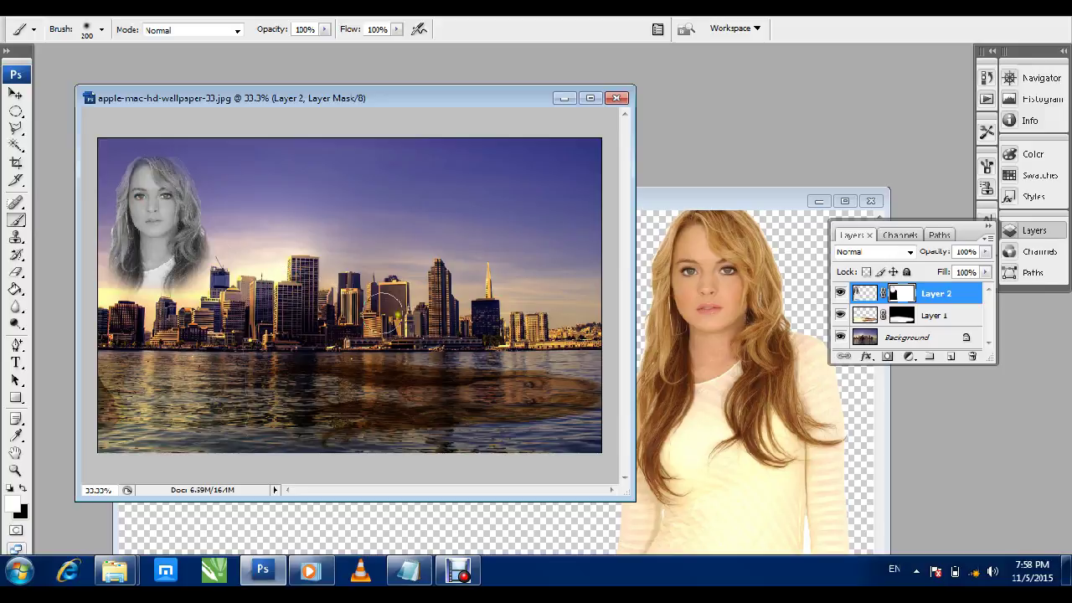
- Drag the woman from the second document into the wallpaper as Layer 3
key(v)
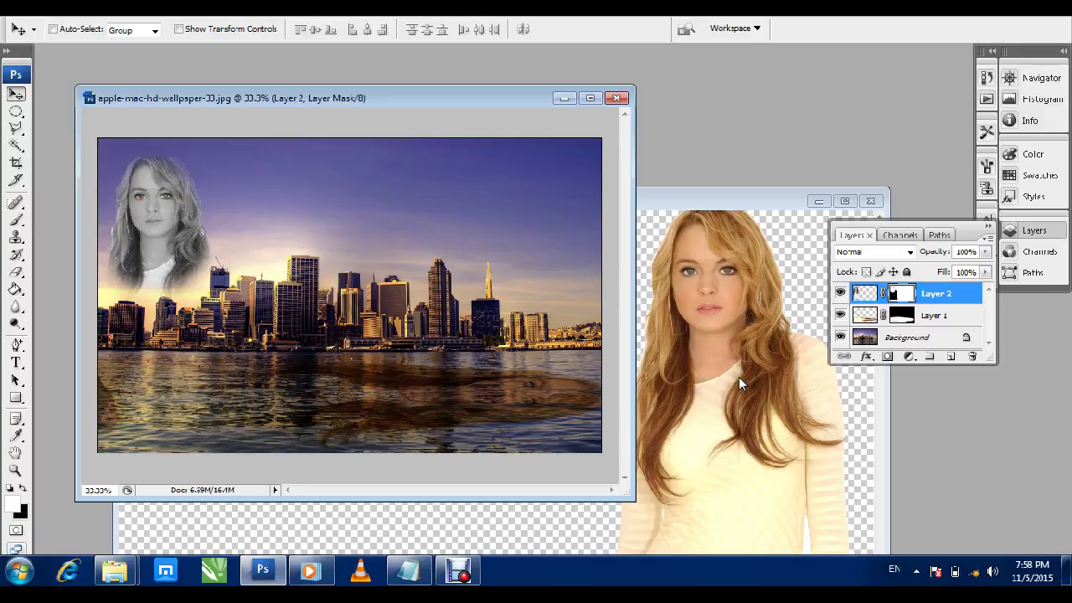
click(750, 220)
mouse_move(631, 241)
mouse_down()
mouse_move(471, 162)
mouse_move(485, 215)
mouse_up()
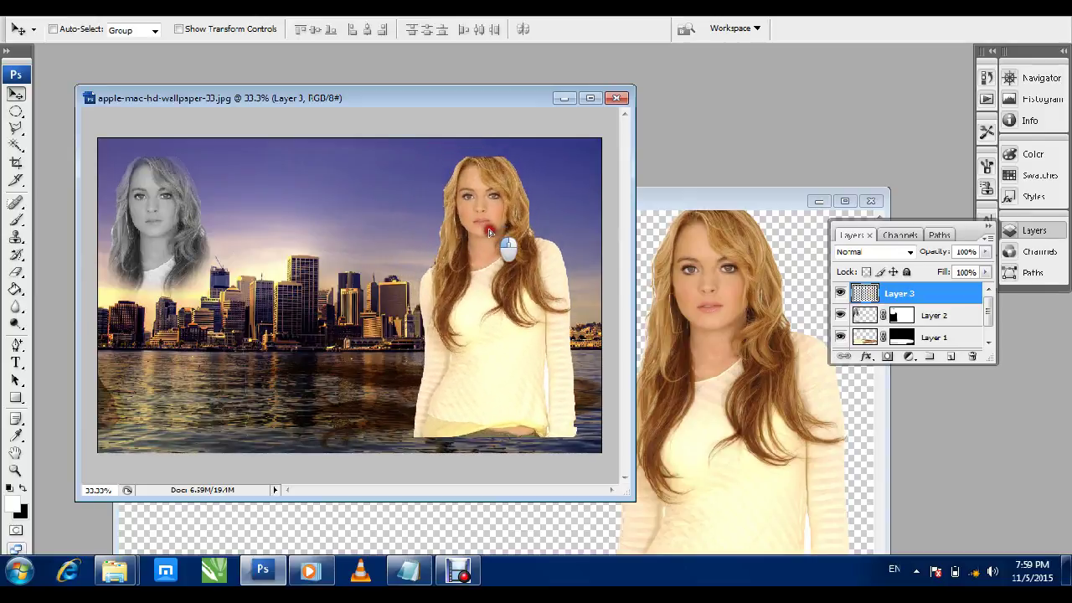
- Scale the copy to about 15.6% and fit it onto a left-side building front
key(ctrl+t)
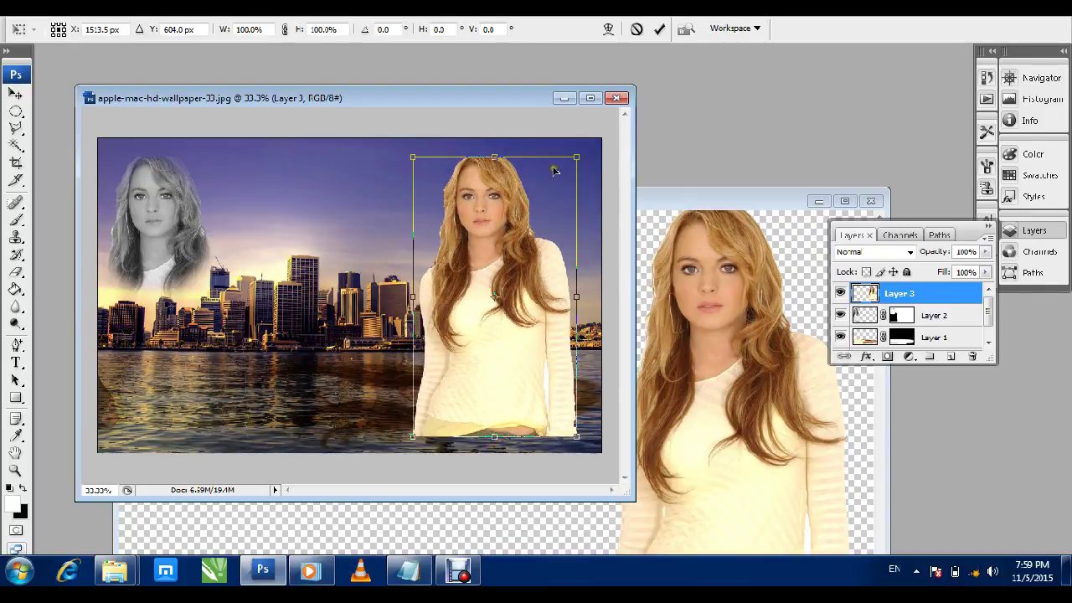
drag(578, 153, 510, 267)
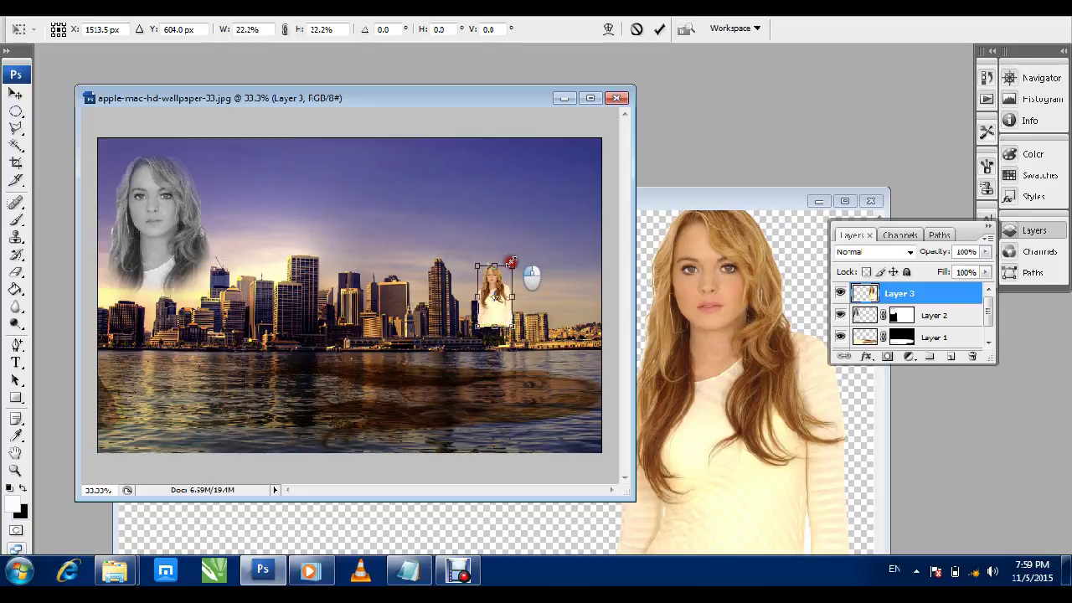
drag(498, 308, 295, 321)
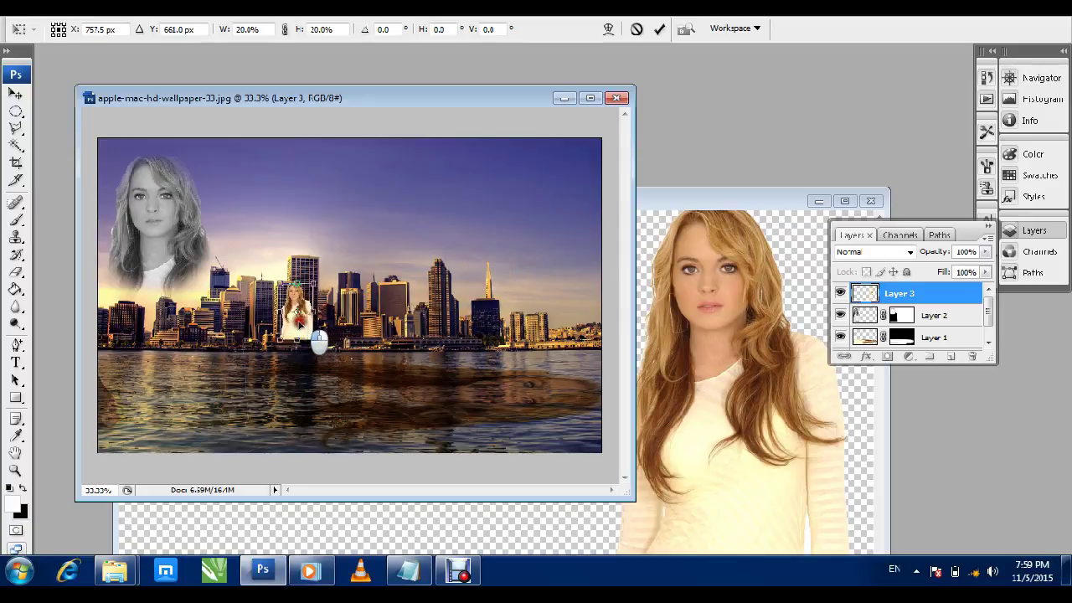
key(ctrl+plus)
key(ctrl+plus)
key(ctrl+plus)
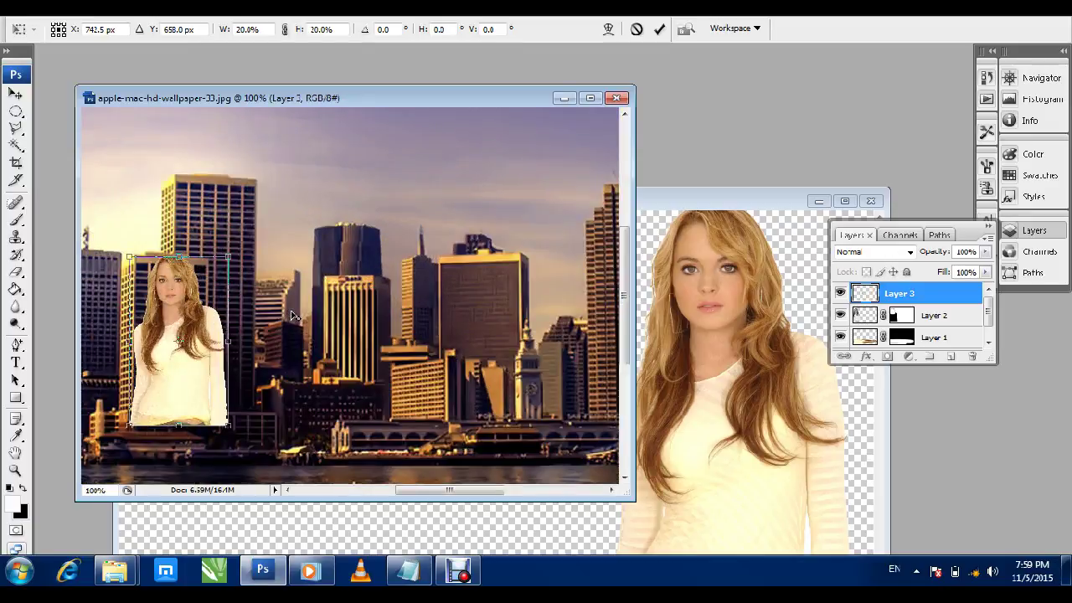
double_click(283, 98)
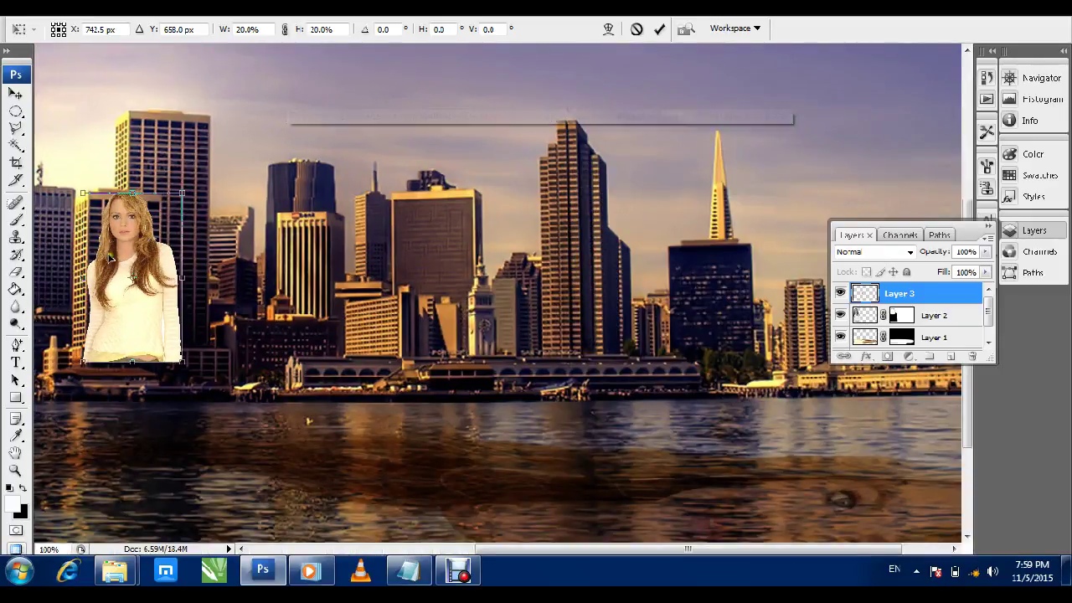
drag(101, 266, 99, 262)
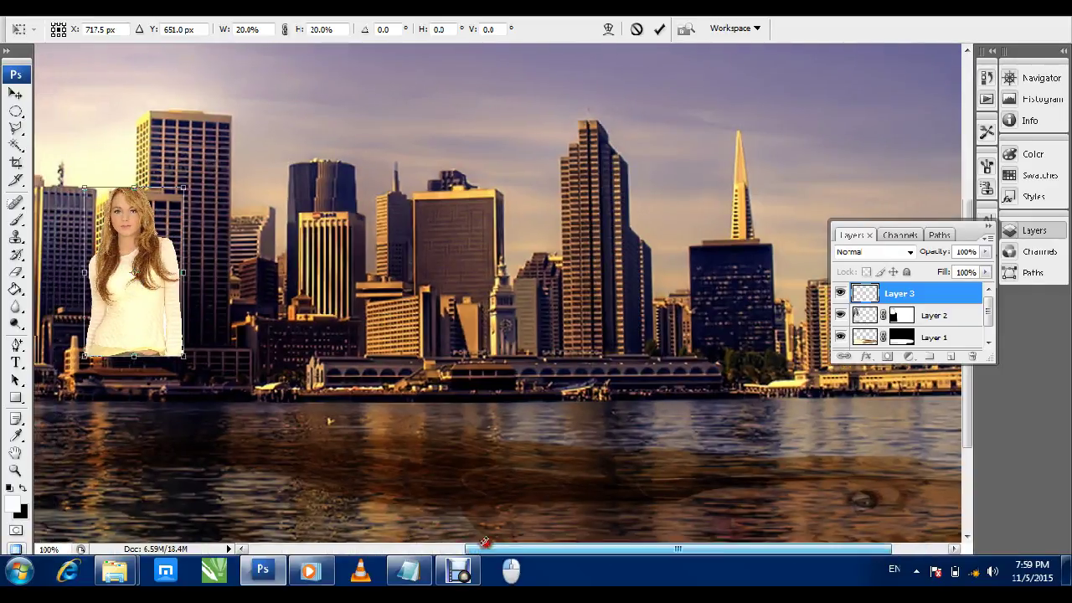
drag(494, 549, 402, 521)
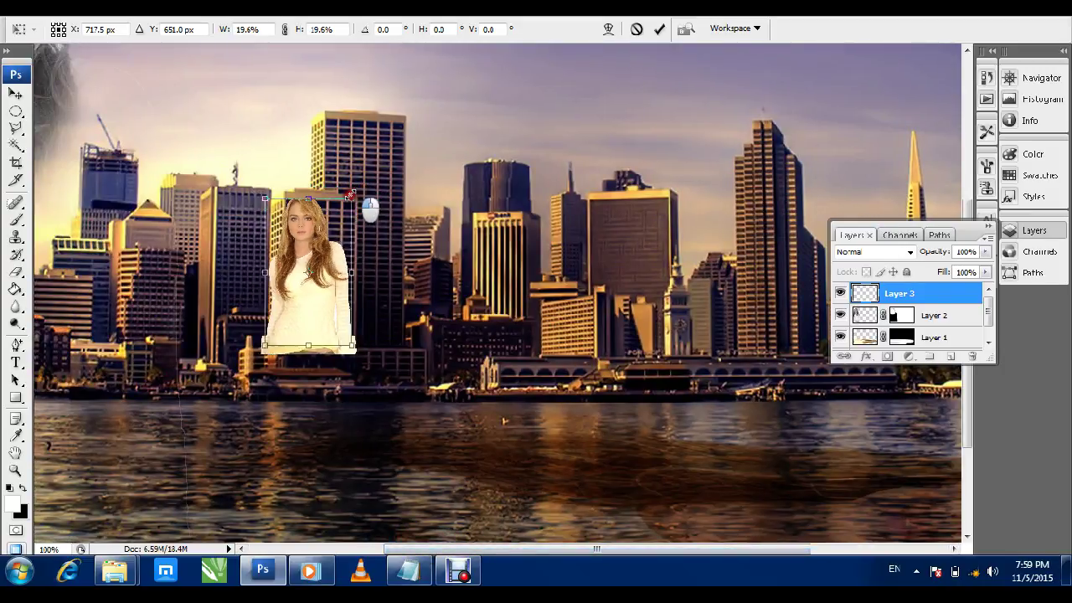
drag(362, 186, 342, 200)
mouse_move(312, 303)
mouse_down()
mouse_move(378, 265)
mouse_move(574, 245)
mouse_move(609, 269)
mouse_move(348, 275)
mouse_move(292, 308)
mouse_move(321, 276)
mouse_up()
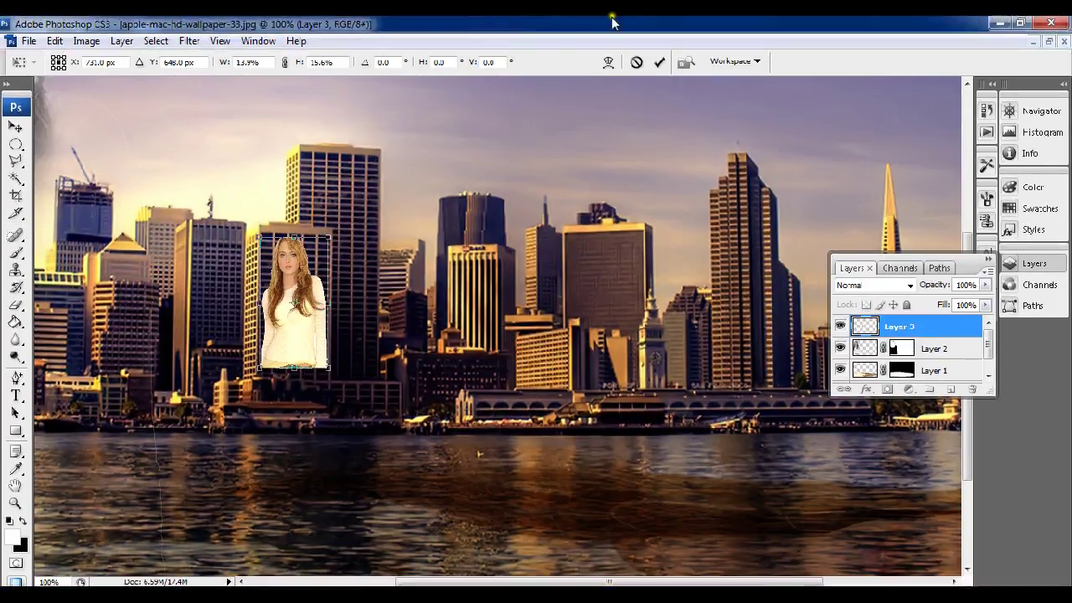
click(663, 62)
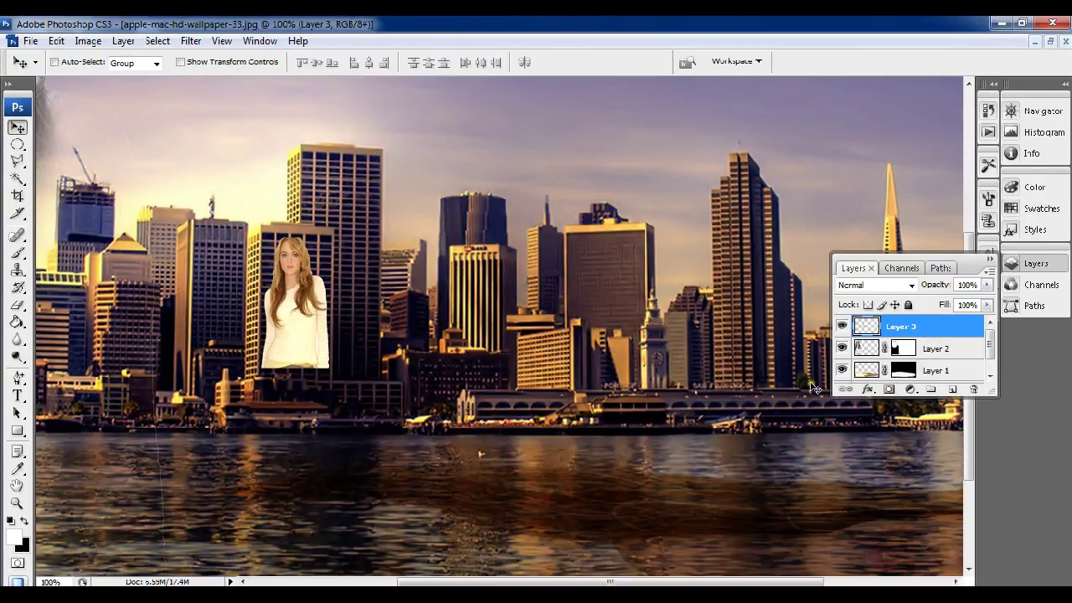
- Give Layer 3 a black mask and paint with a smaller brush to reveal her head and shoulders
alt+click(884, 389)
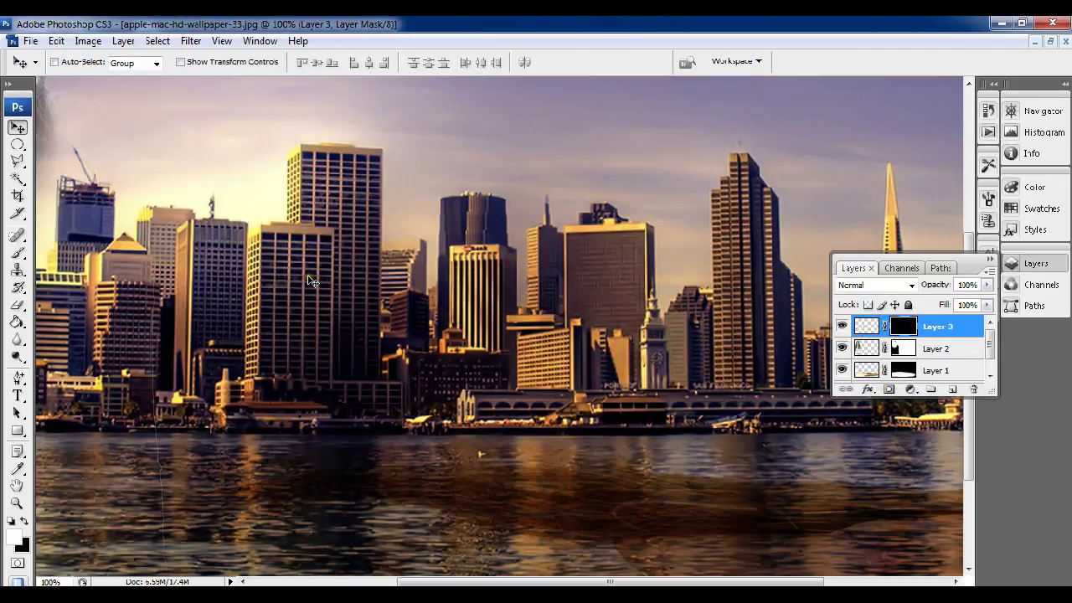
key(b)
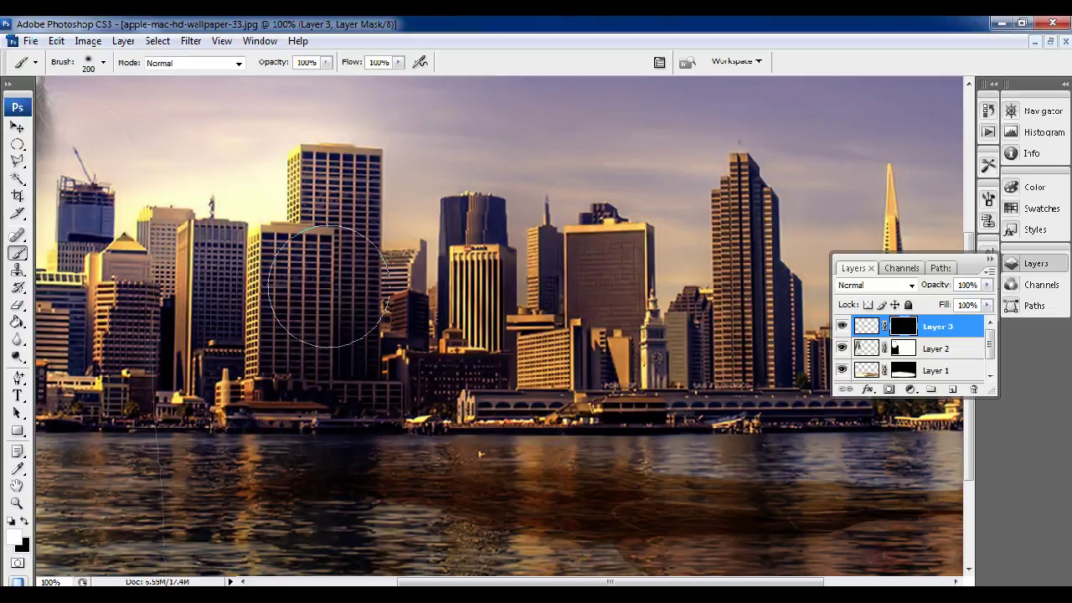
key(bracketleft)
key(bracketleft)
key(bracketleft)
click(299, 269)
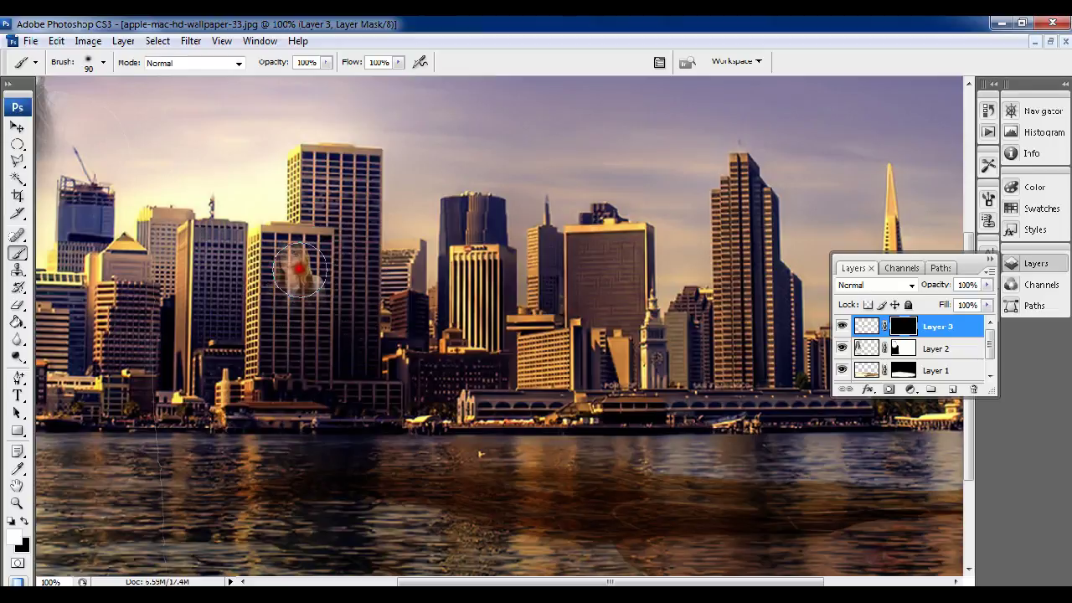
mouse_move(299, 270)
mouse_down()
mouse_move(286, 263)
mouse_move(280, 377)
mouse_up()
key(bracketleft)
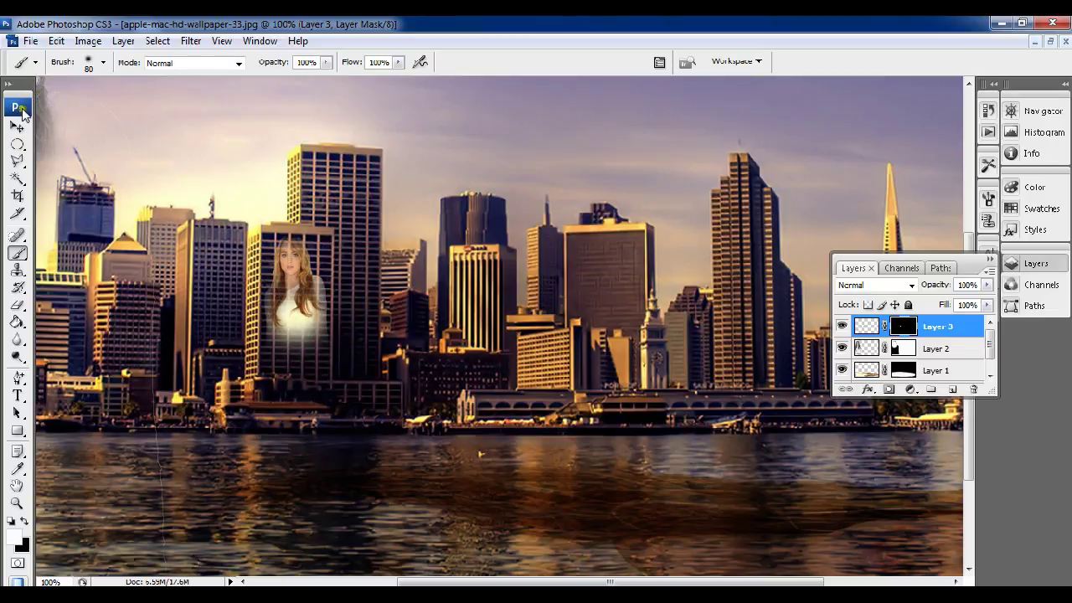
click(17, 125)
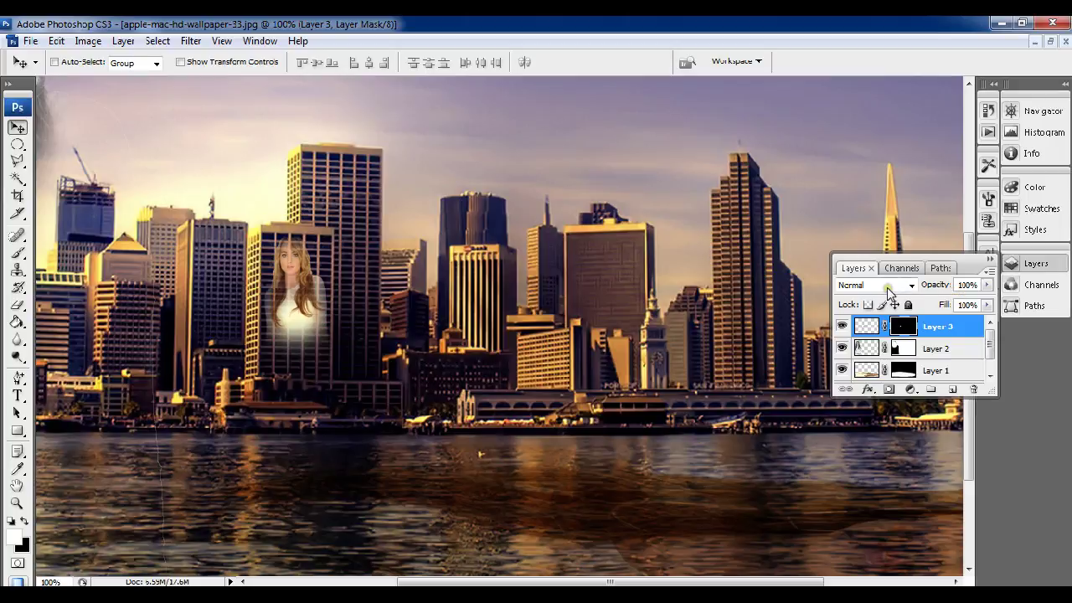
key(ctrl+minus)
key(ctrl+minus)
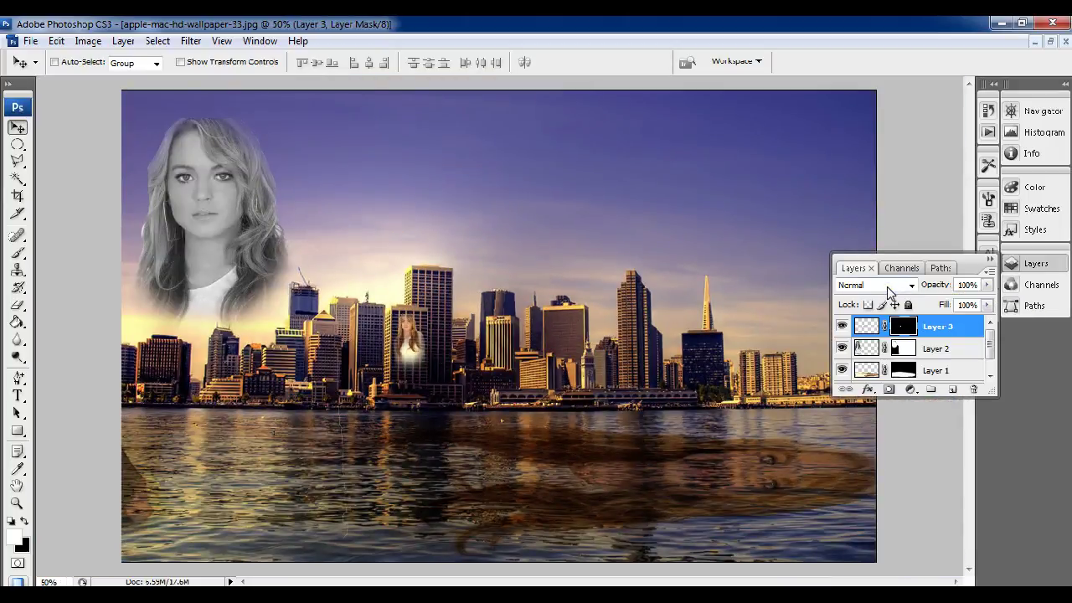
key(ctrl+plus)
key(ctrl+plus)
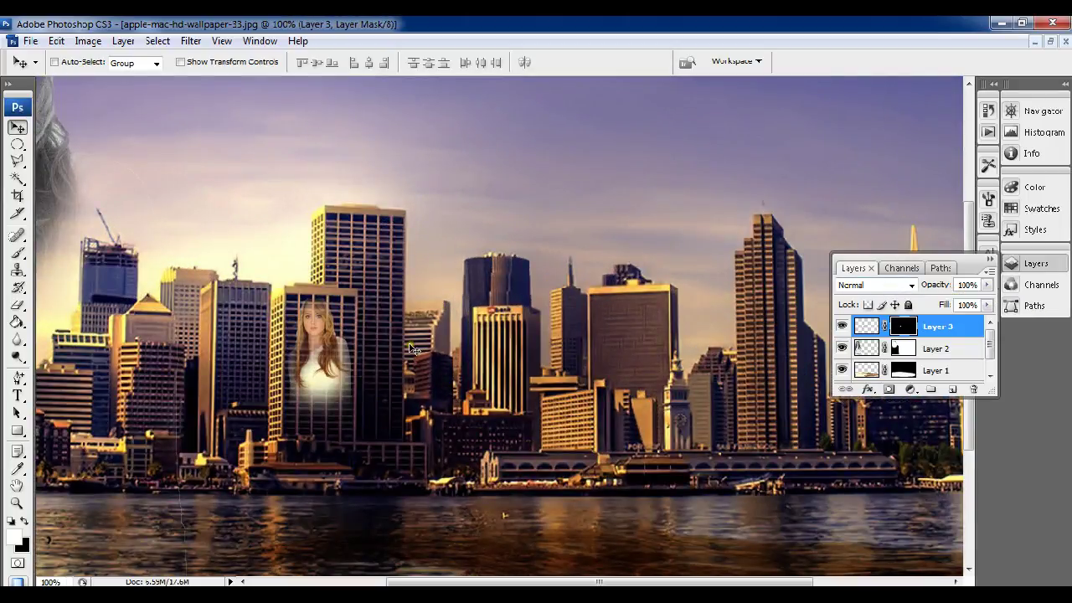
key(b)
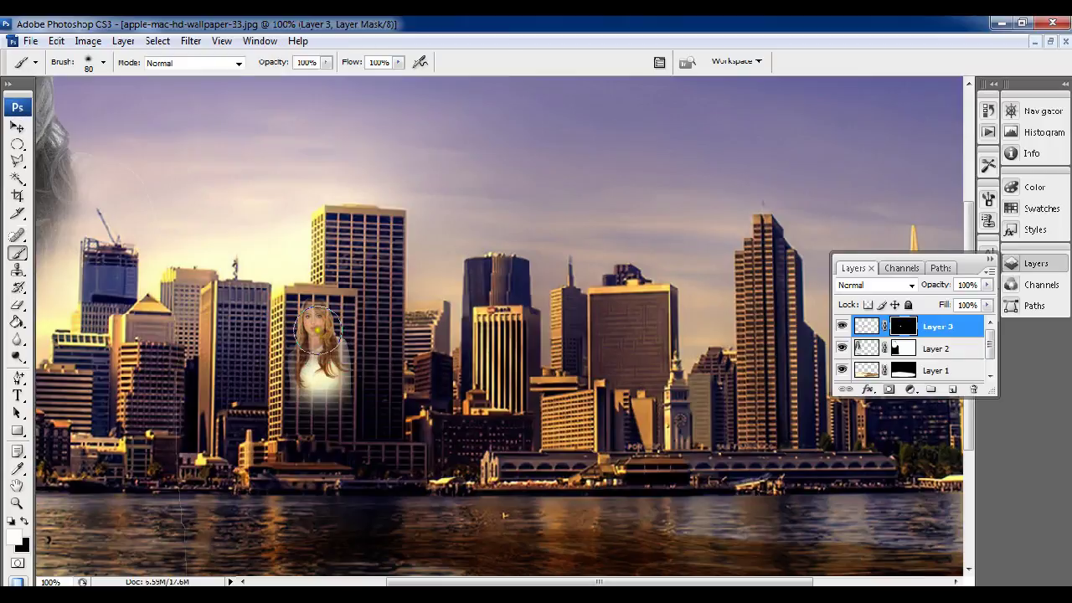
drag(310, 350, 317, 382)
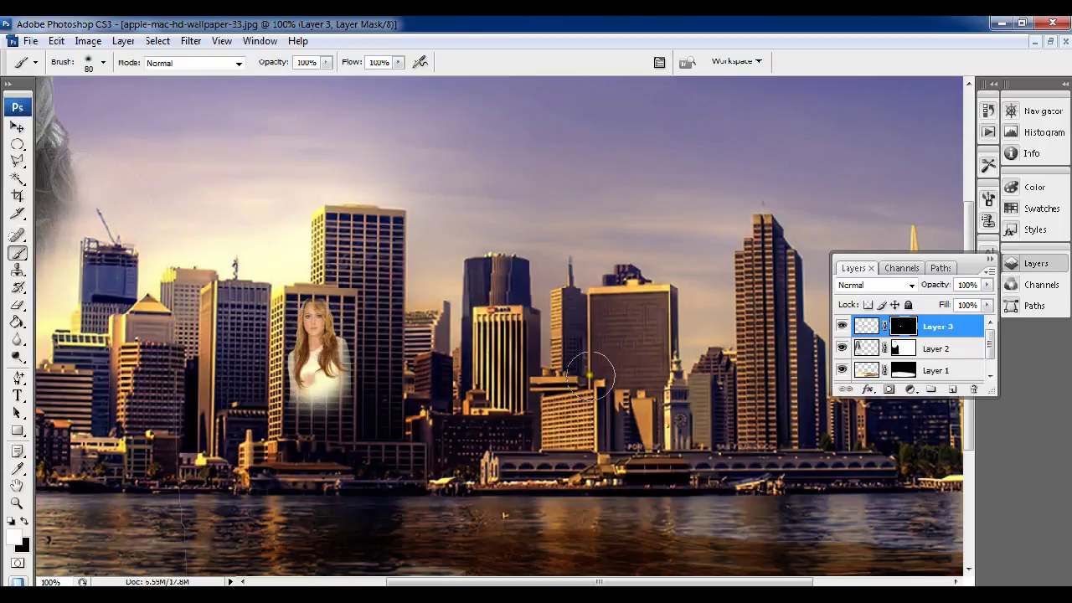
- Try Multiply, Soft Light, Overlay and Darker Color blend modes on Layer 3
click(911, 285)
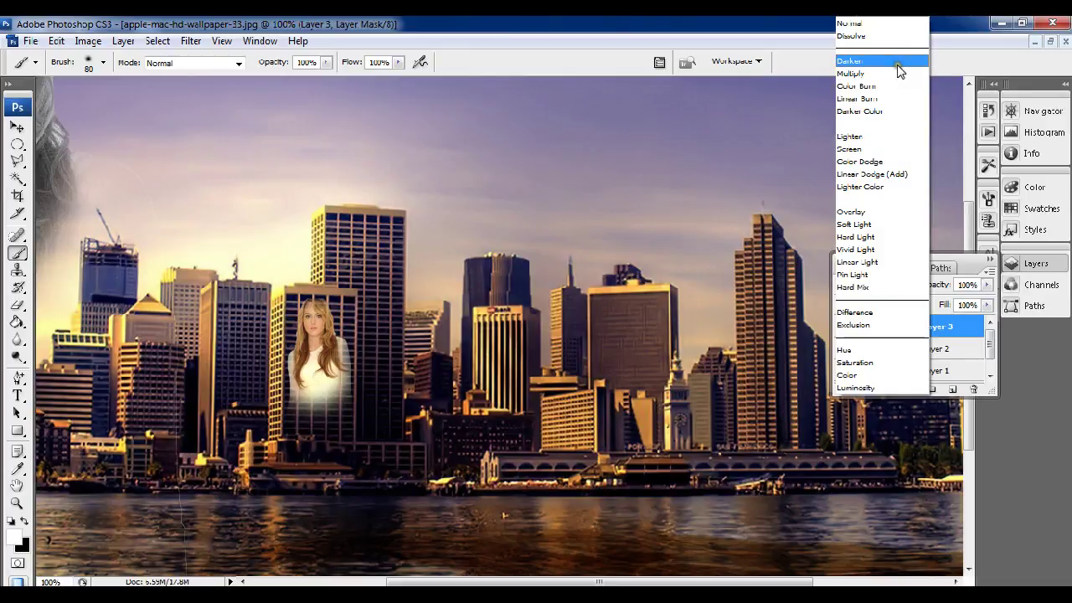
click(883, 81)
click(909, 285)
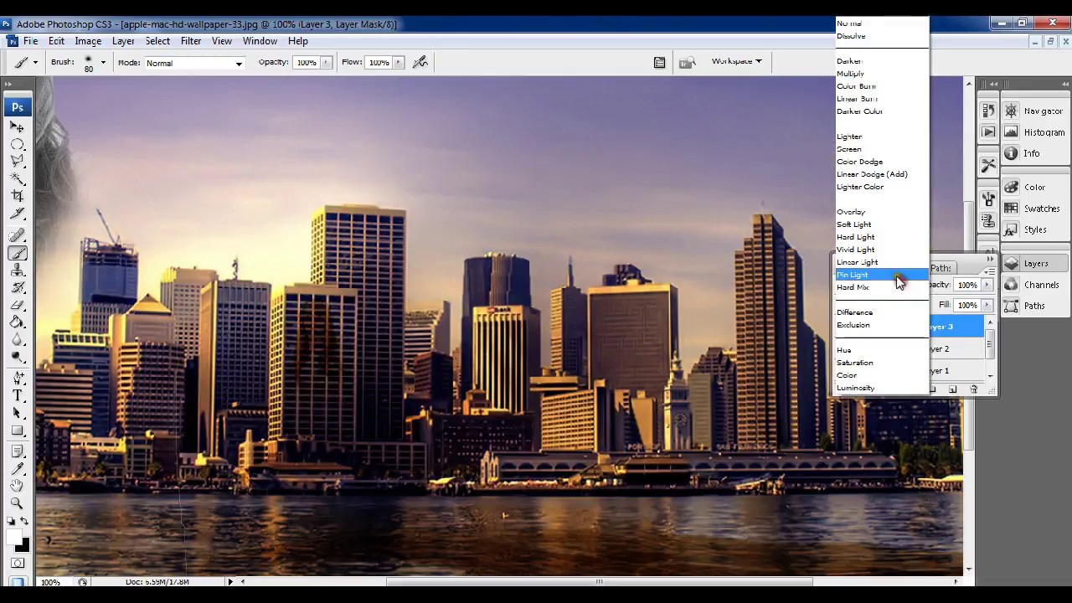
click(873, 224)
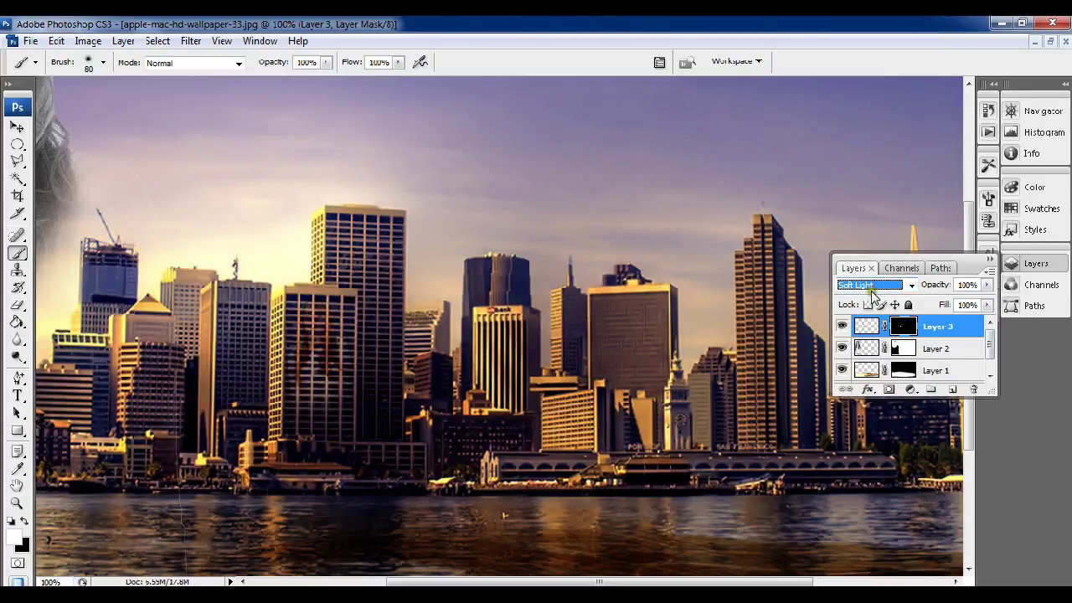
click(871, 285)
click(871, 218)
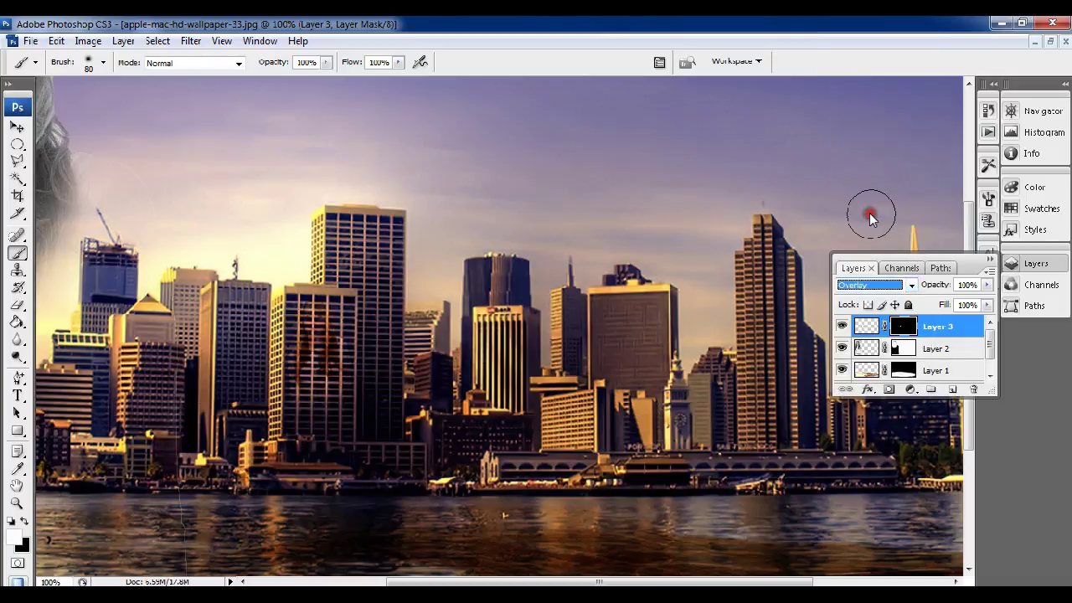
drag(871, 268, 871, 273)
click(871, 289)
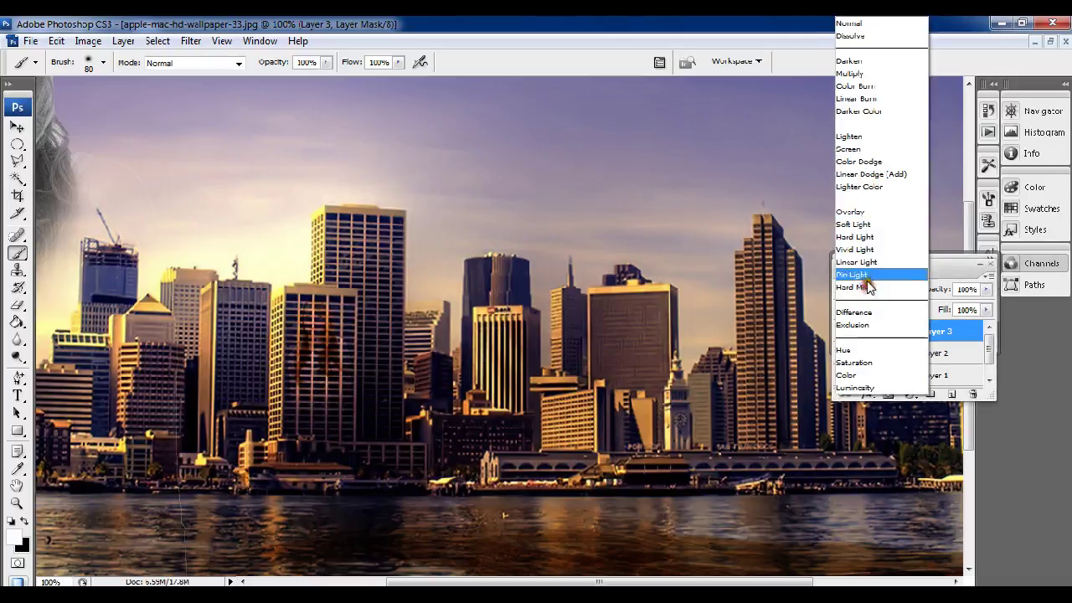
click(861, 110)
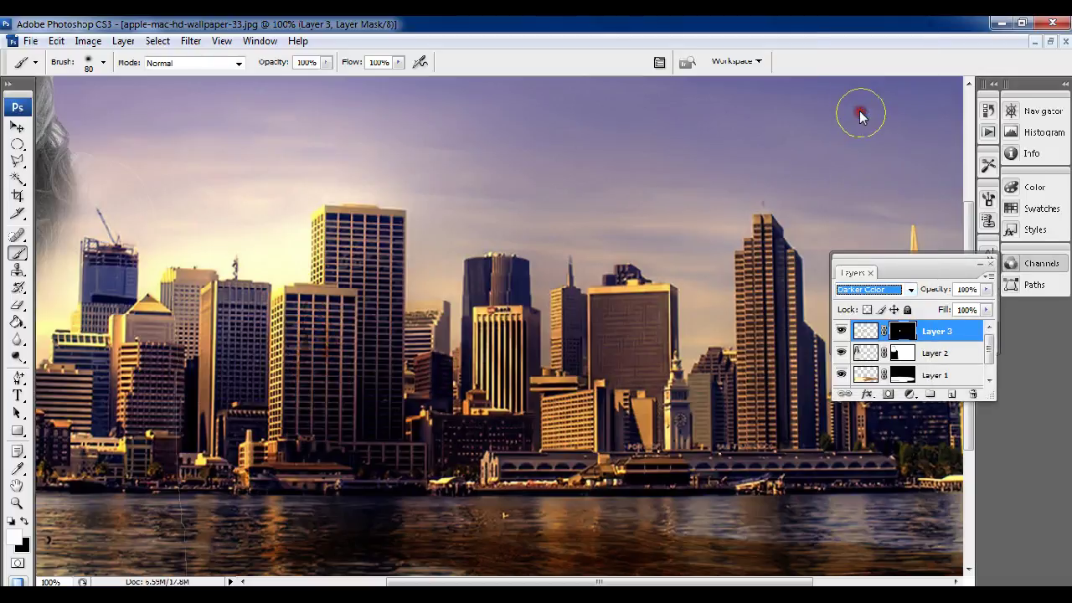
- Try Hard Mix and Luminosity, finally settling Layer 3 on Screen blending
click(888, 291)
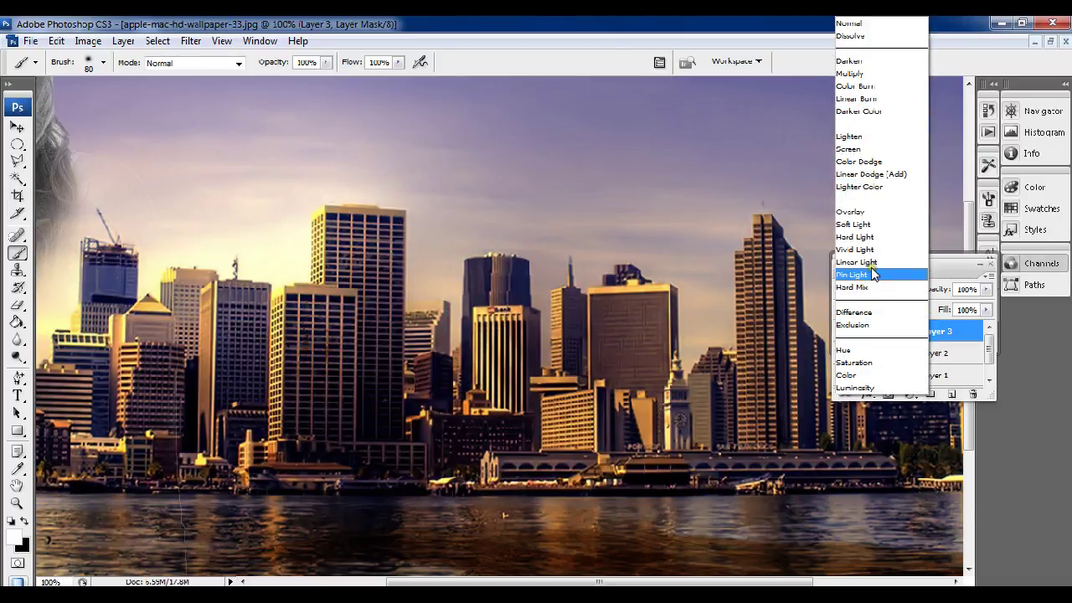
click(869, 287)
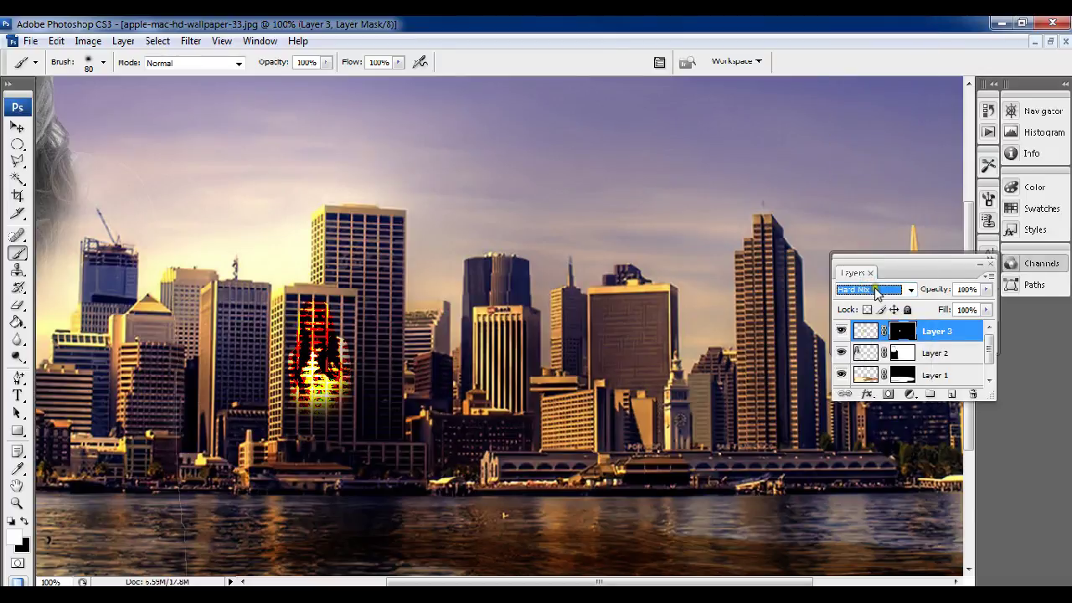
click(876, 291)
click(867, 151)
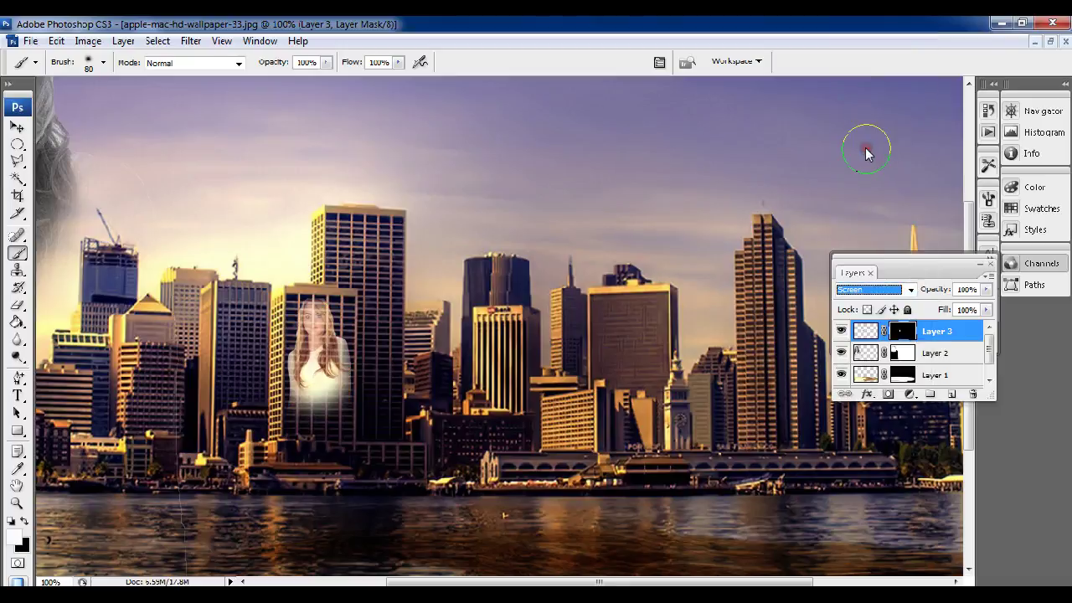
key(End)
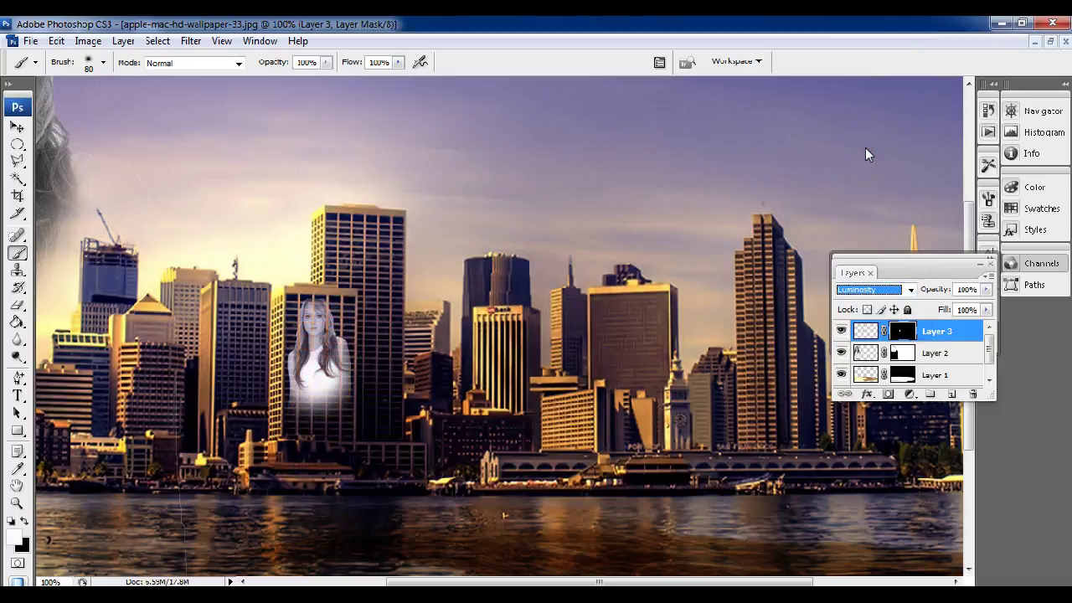
key(s)
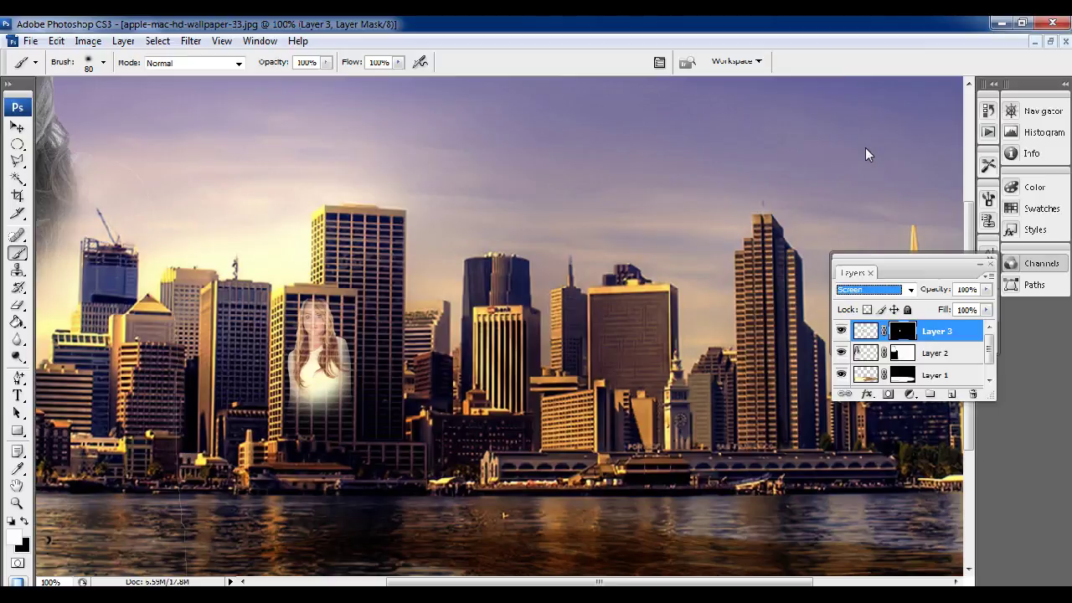
key(ctrl+minus)
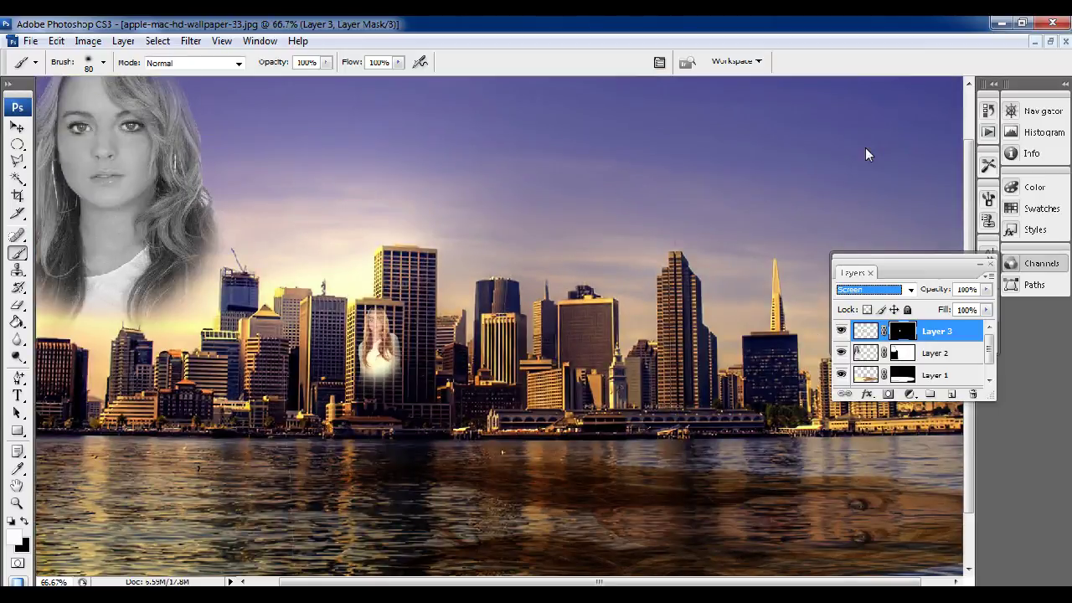
- Paint white on Layer 3's mask to reveal the small woman's lower body on the building
key(ctrl+minus)
key(ctrl+minus)
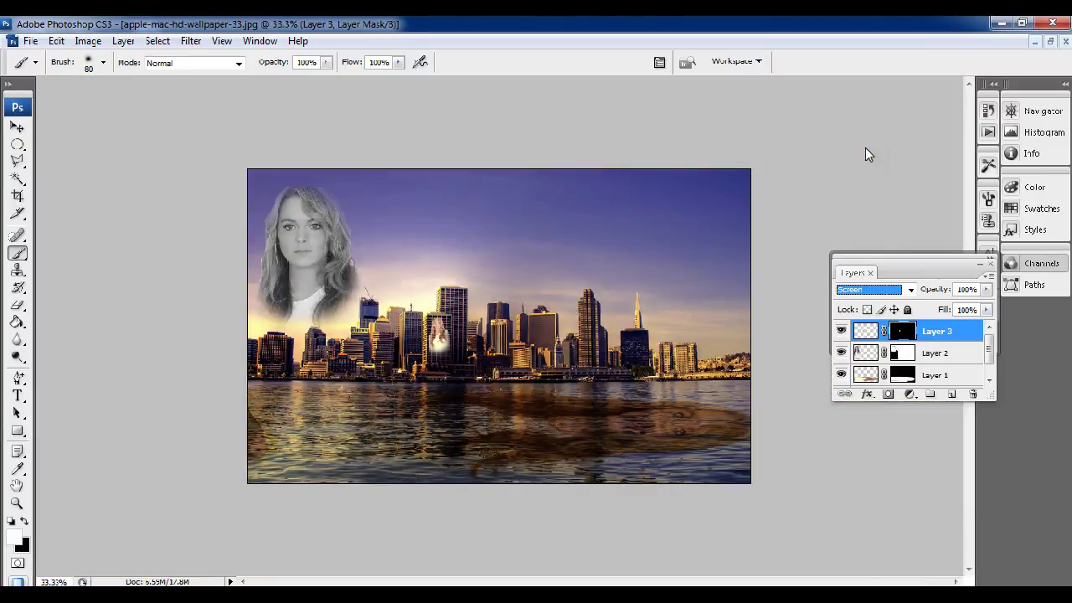
key(ctrl+plus)
key(ctrl+plus)
key(ctrl+plus)
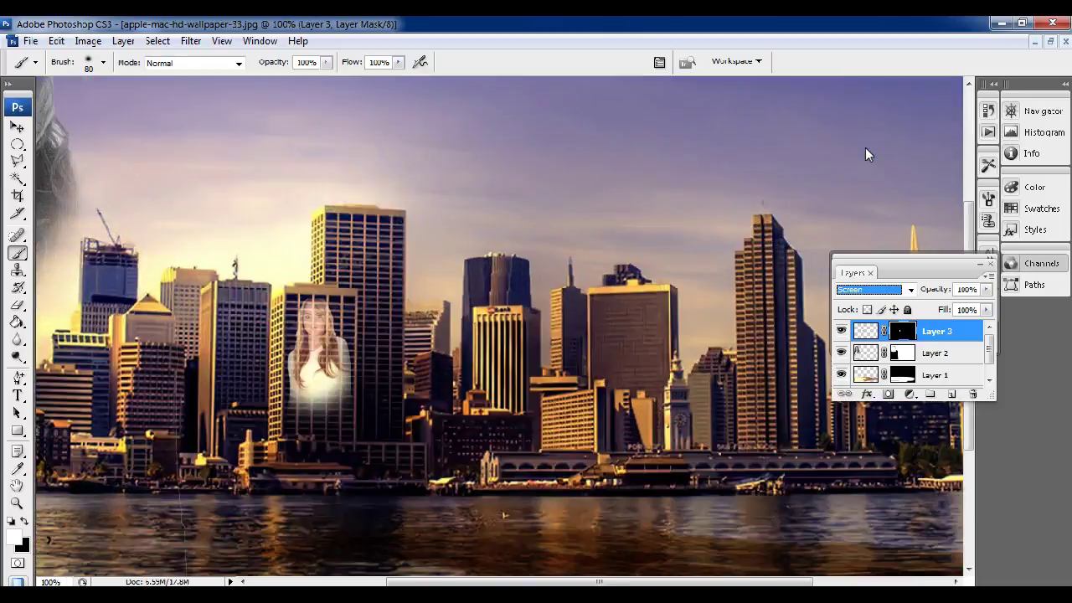
click(309, 405)
mouse_move(308, 405)
mouse_down()
mouse_move(326, 382)
mouse_move(334, 455)
mouse_up()
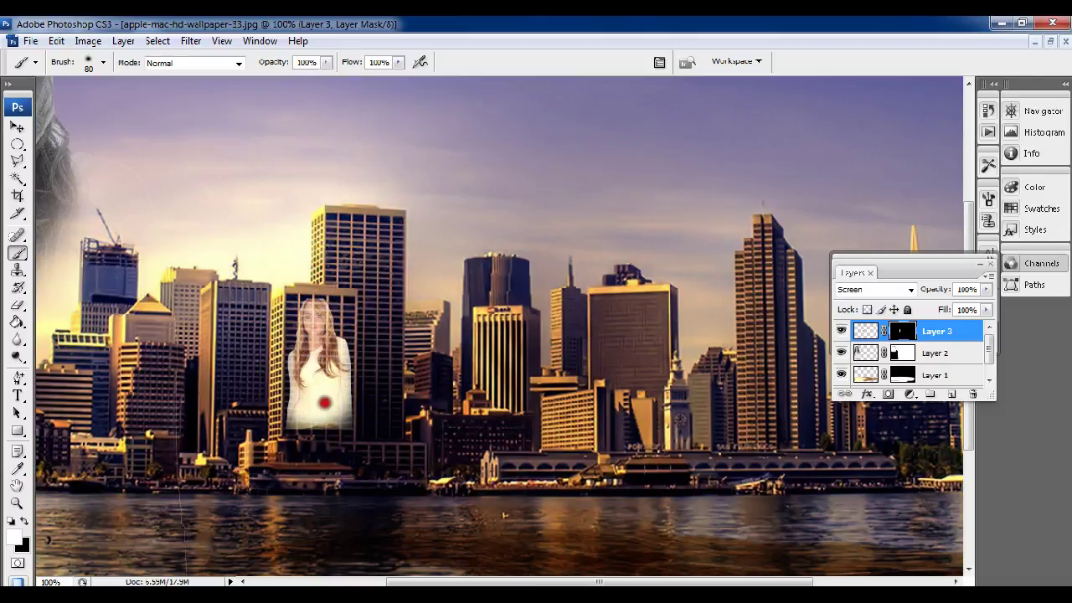
- Zoom out and float the wallpaper and 71.jpg as separate document windows
key(ctrl+minus)
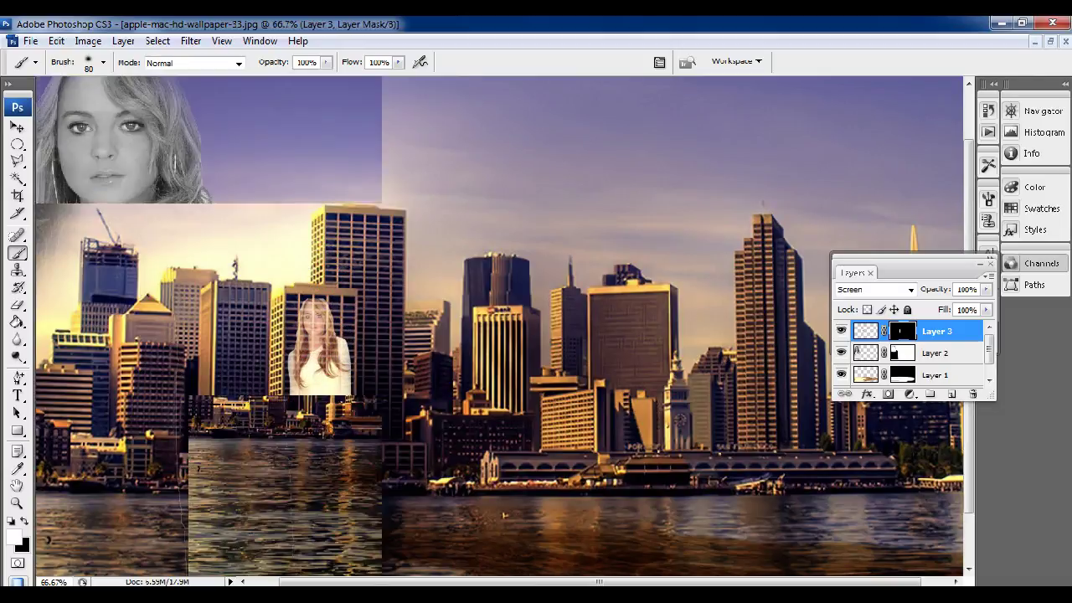
key(ctrl+minus)
key(ctrl+minus)
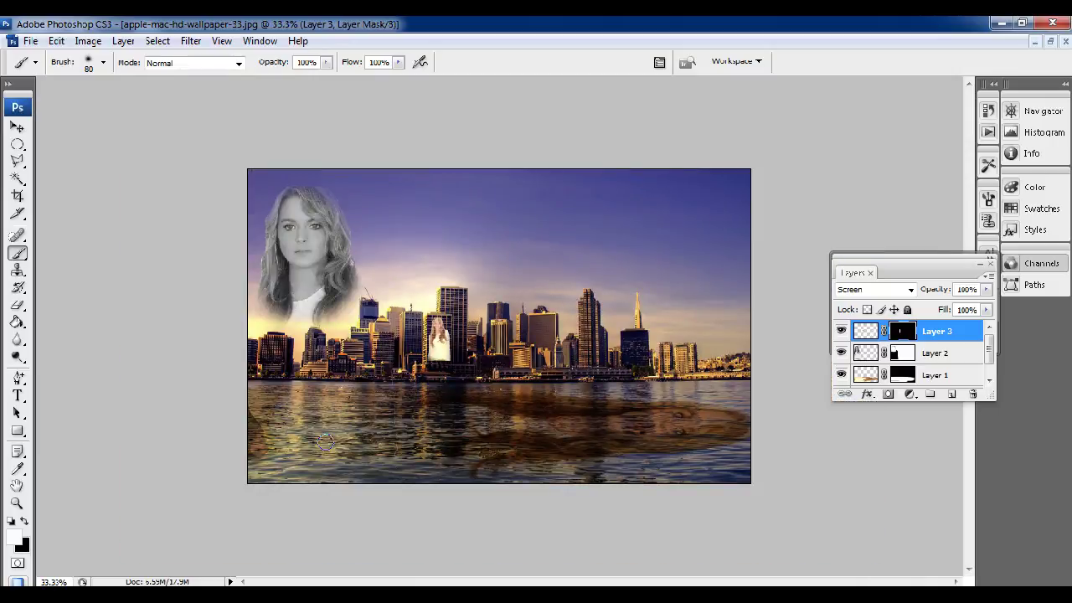
click(1050, 41)
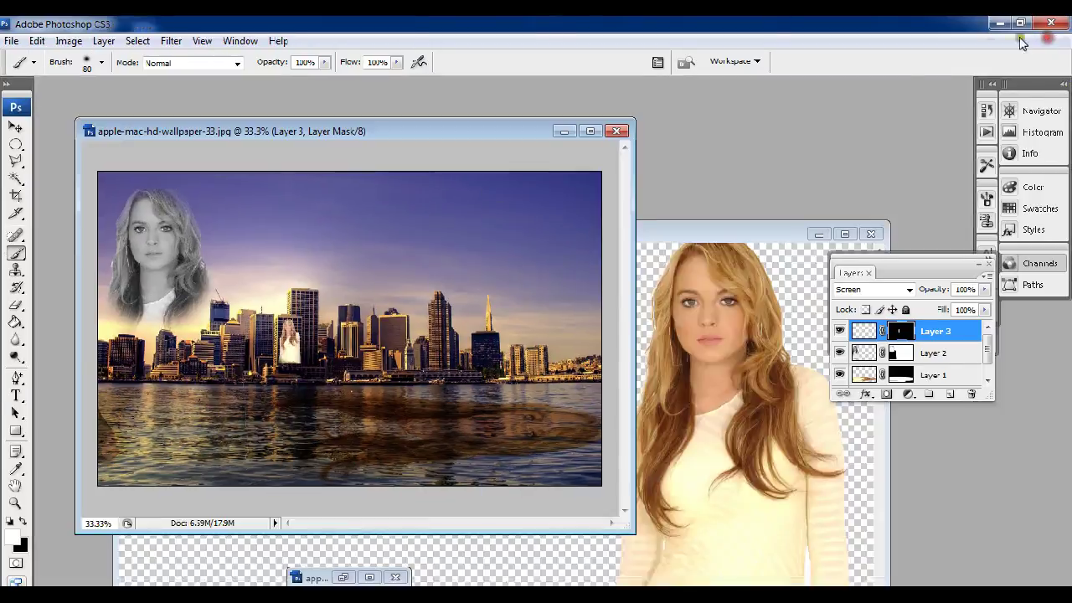